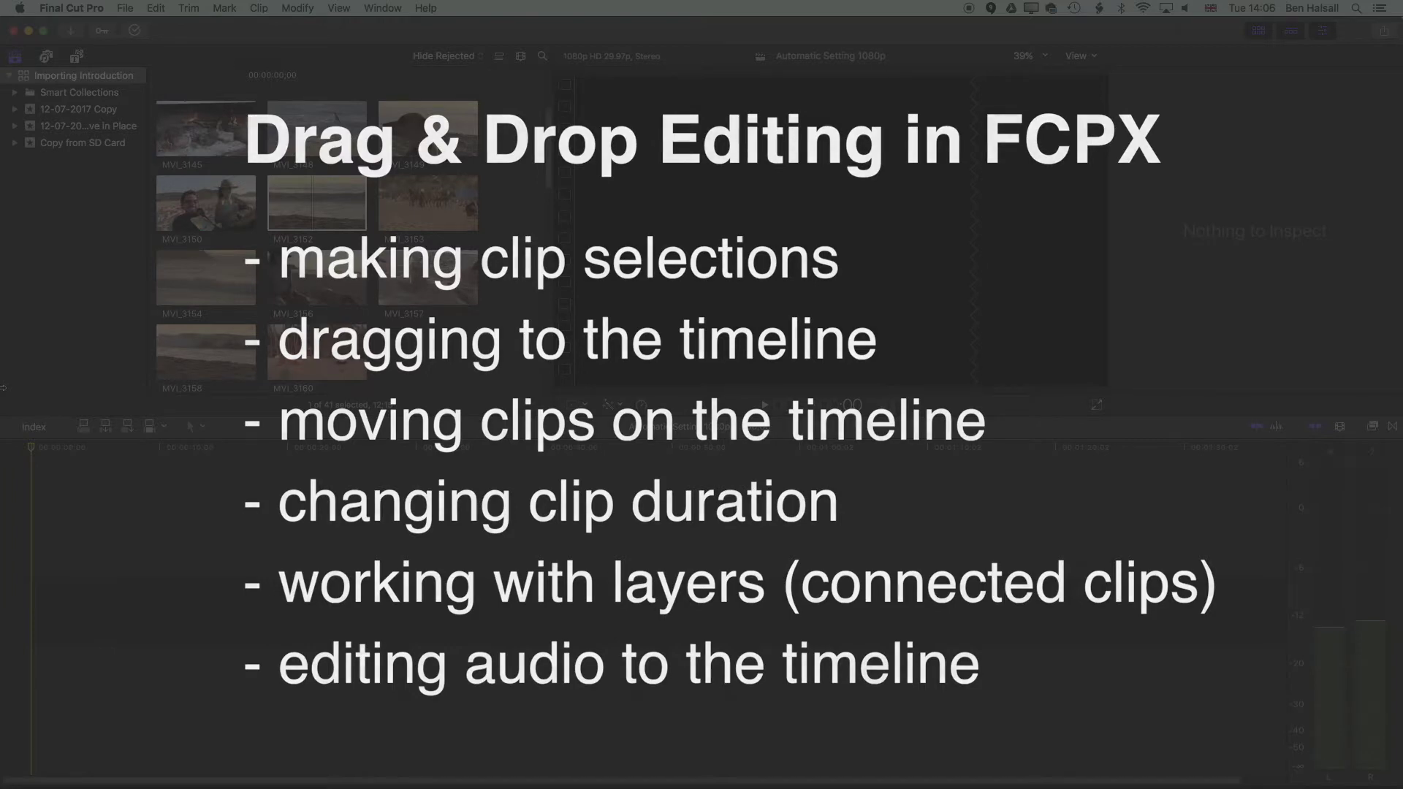
Browse the event's clips and settle on the fireplace clip MVI_3145 as the source.
scroll(471, 214, "up", 3)
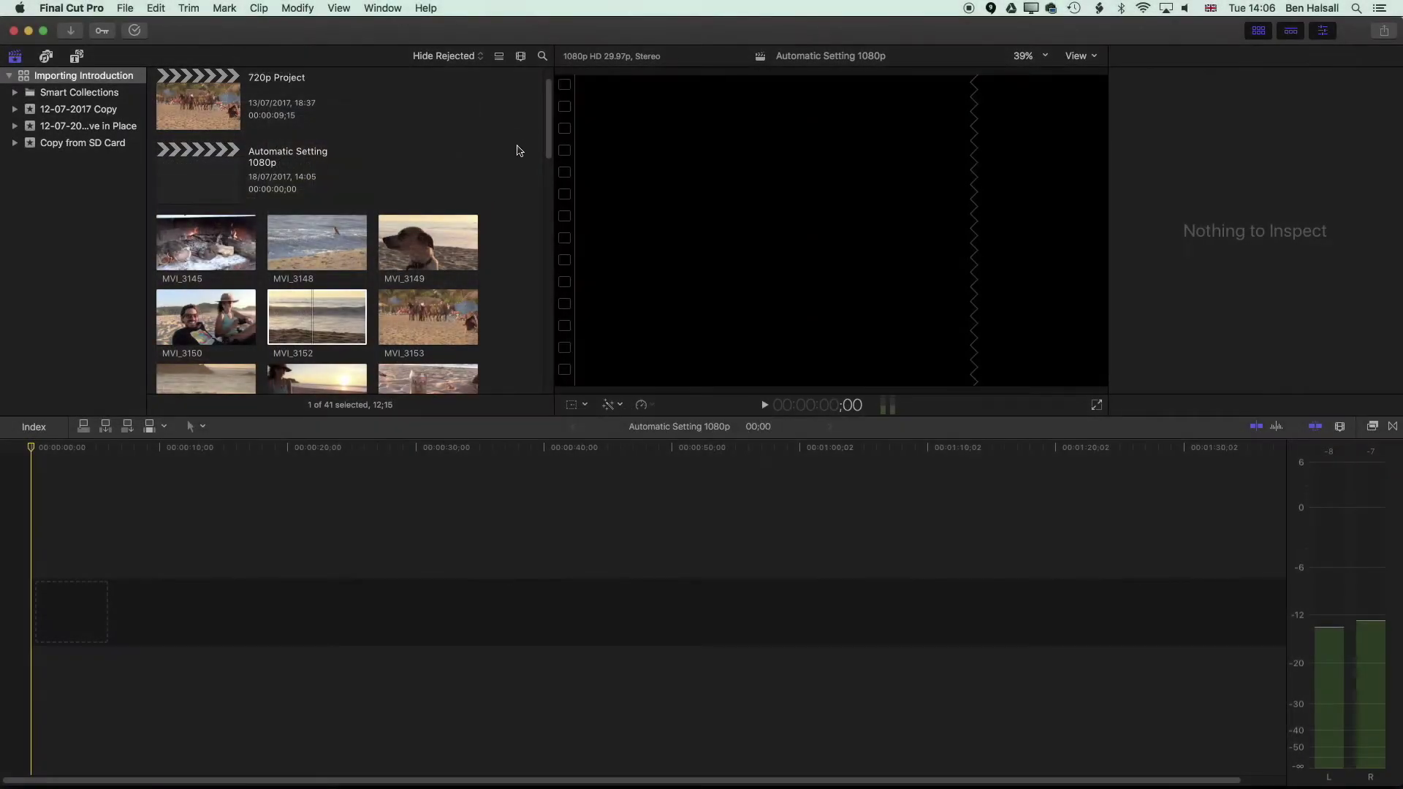
scroll(545, 130, "up", 2)
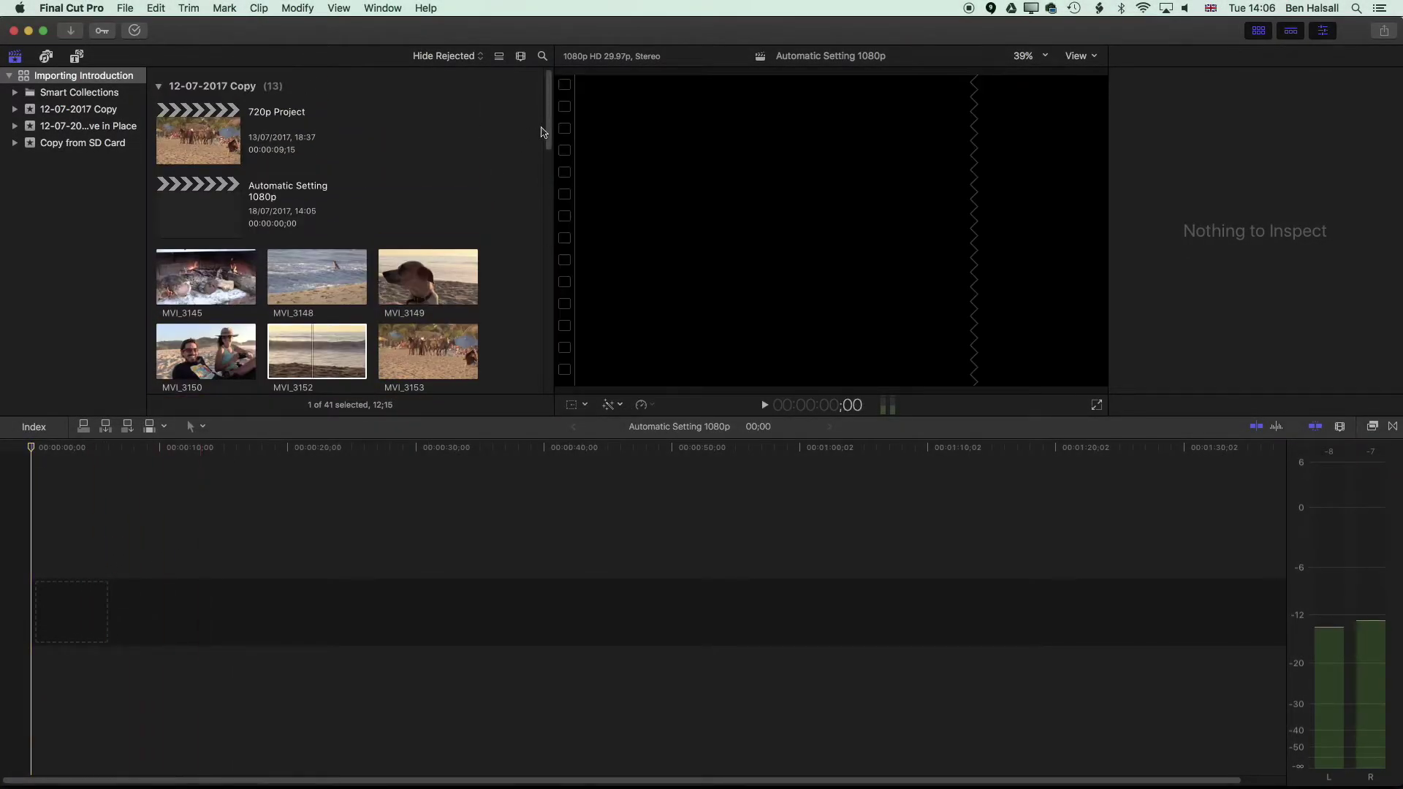
left_click(301, 281)
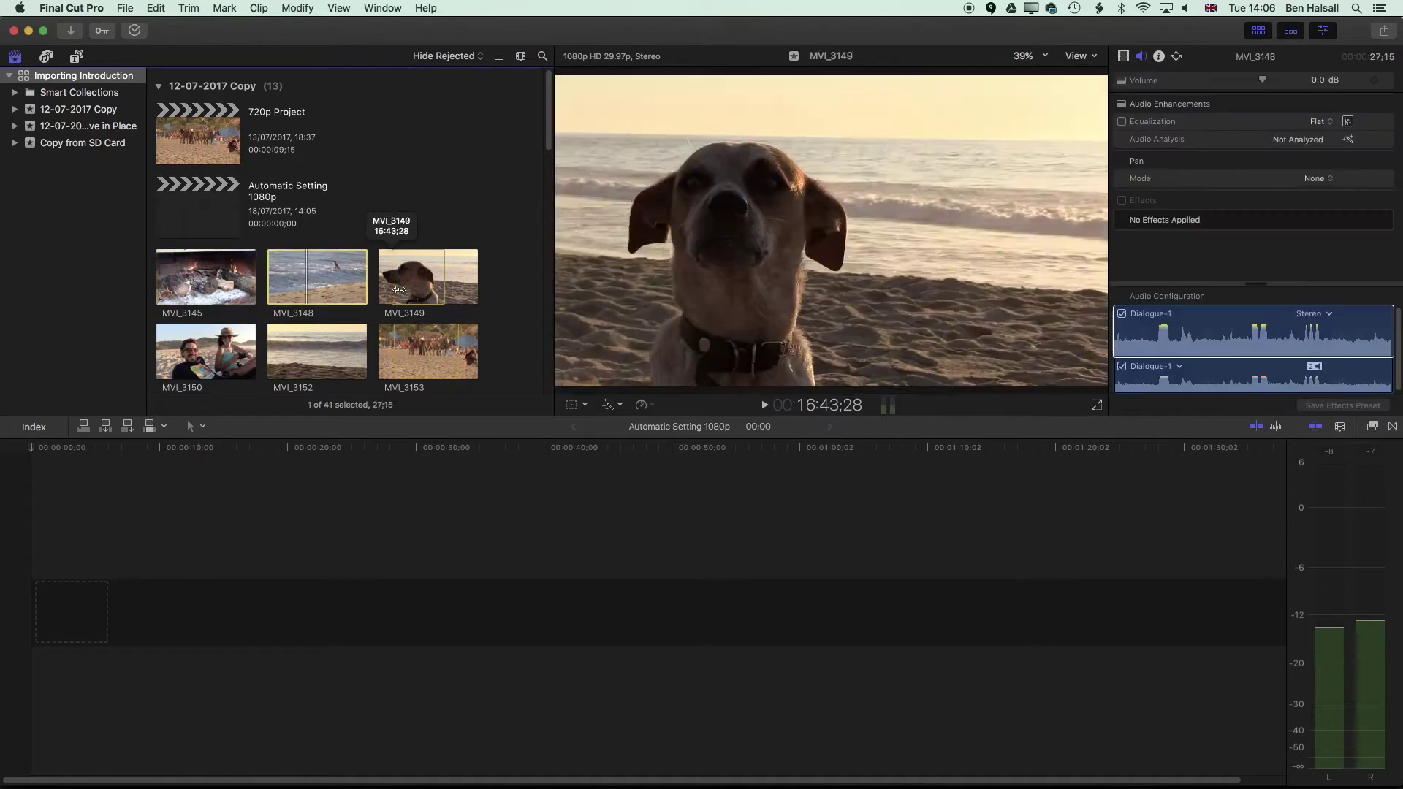
left_click_drag(394, 350, 458, 350)
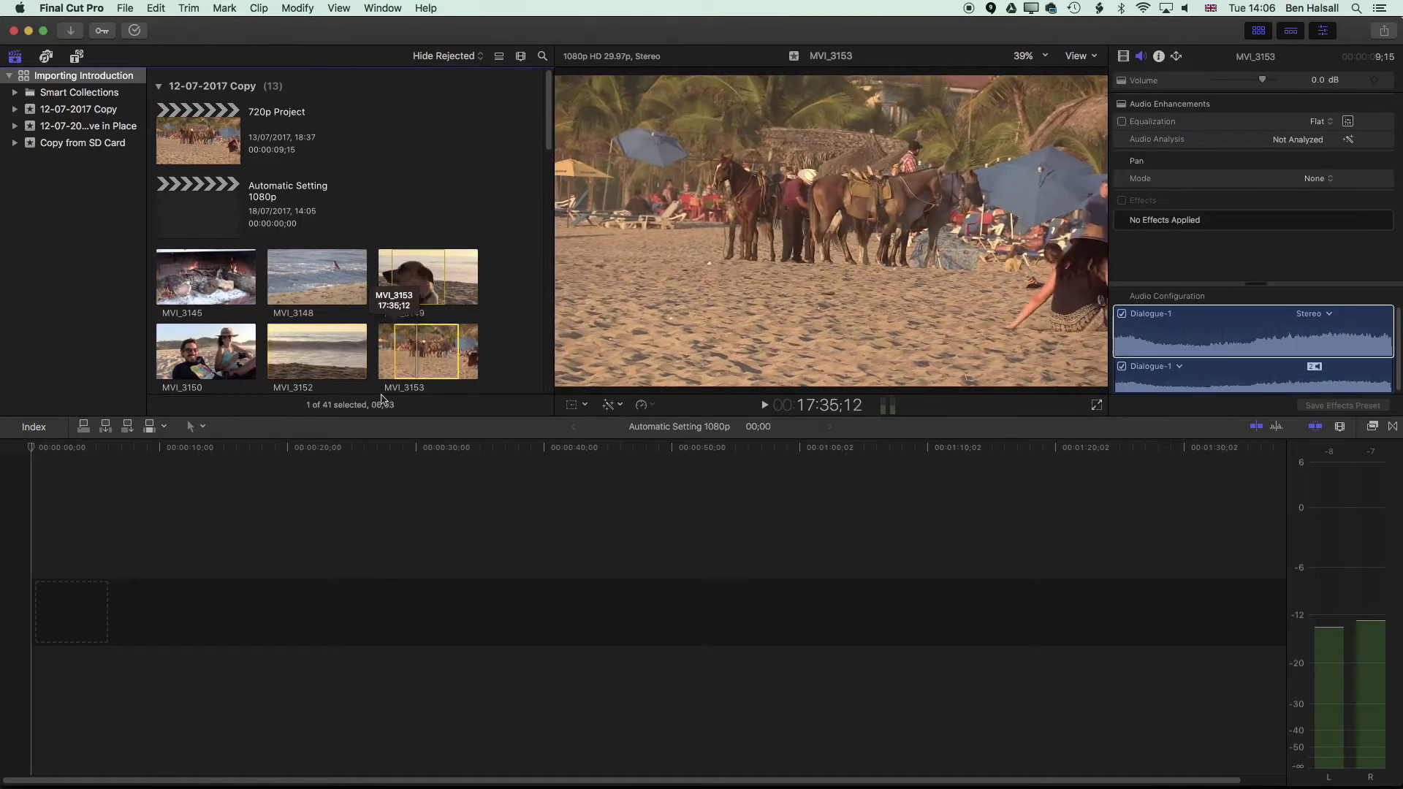
left_click(287, 451)
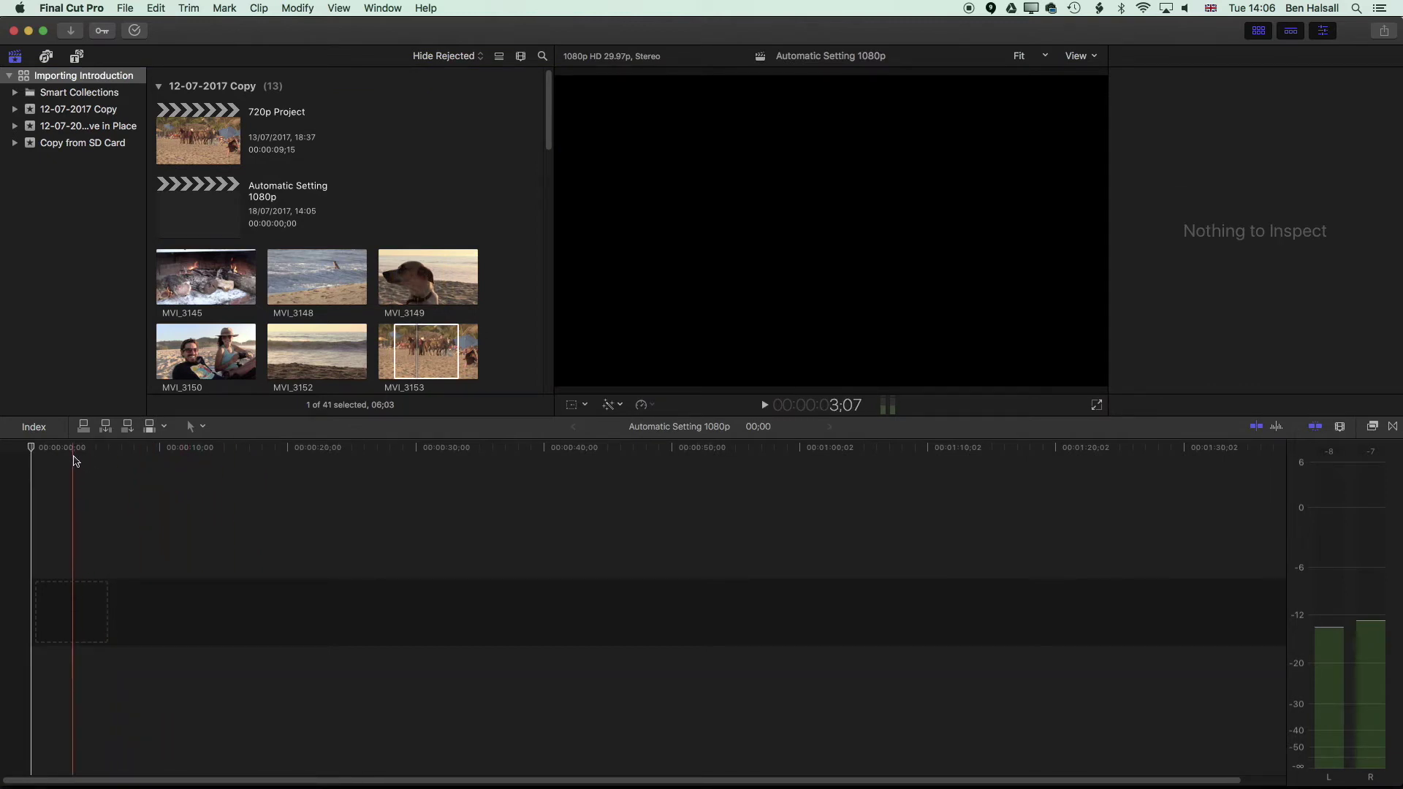
left_click(199, 285)
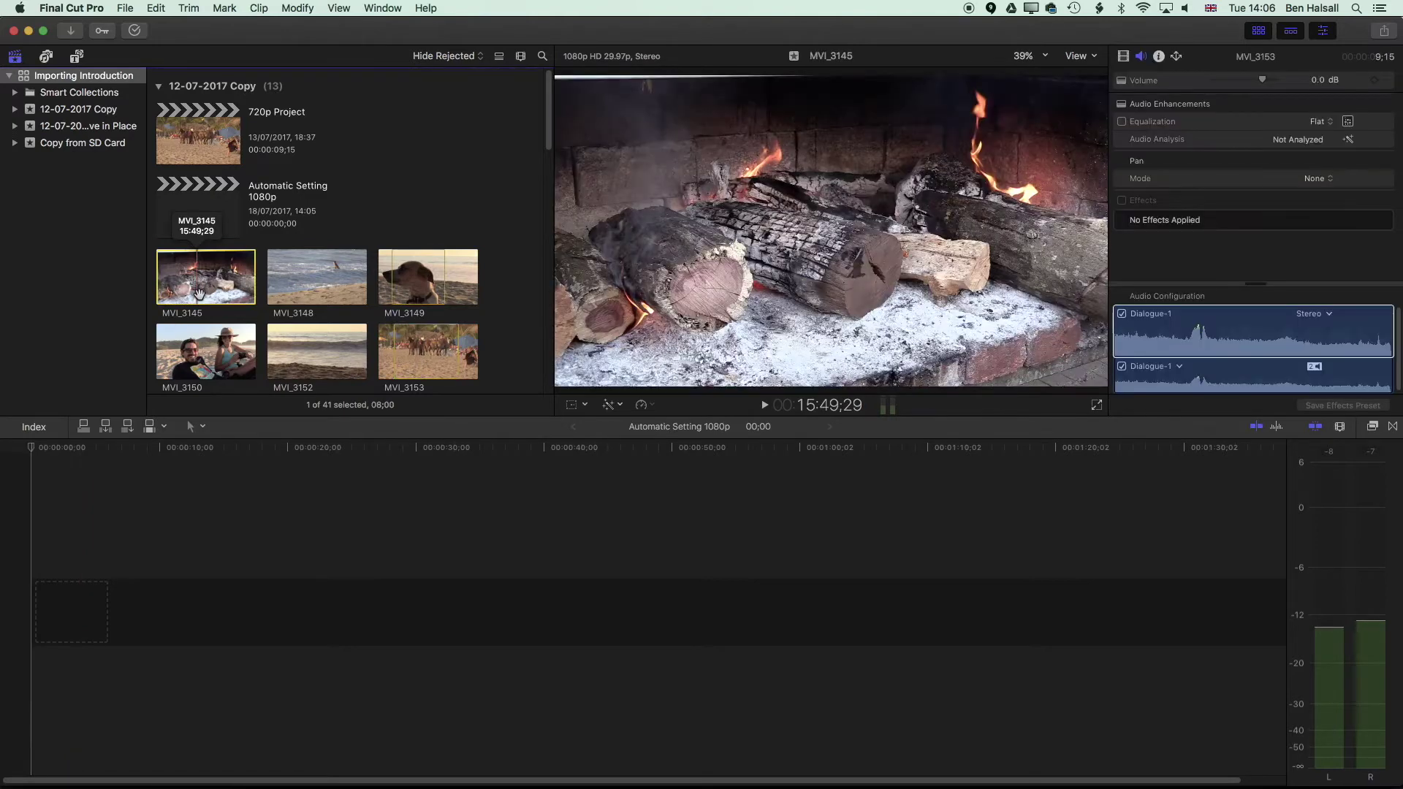
Place fireplace clip MVI_3145 at the start of the timeline, making an 8-second edit.
left_click_drag(201, 284, 88, 599)
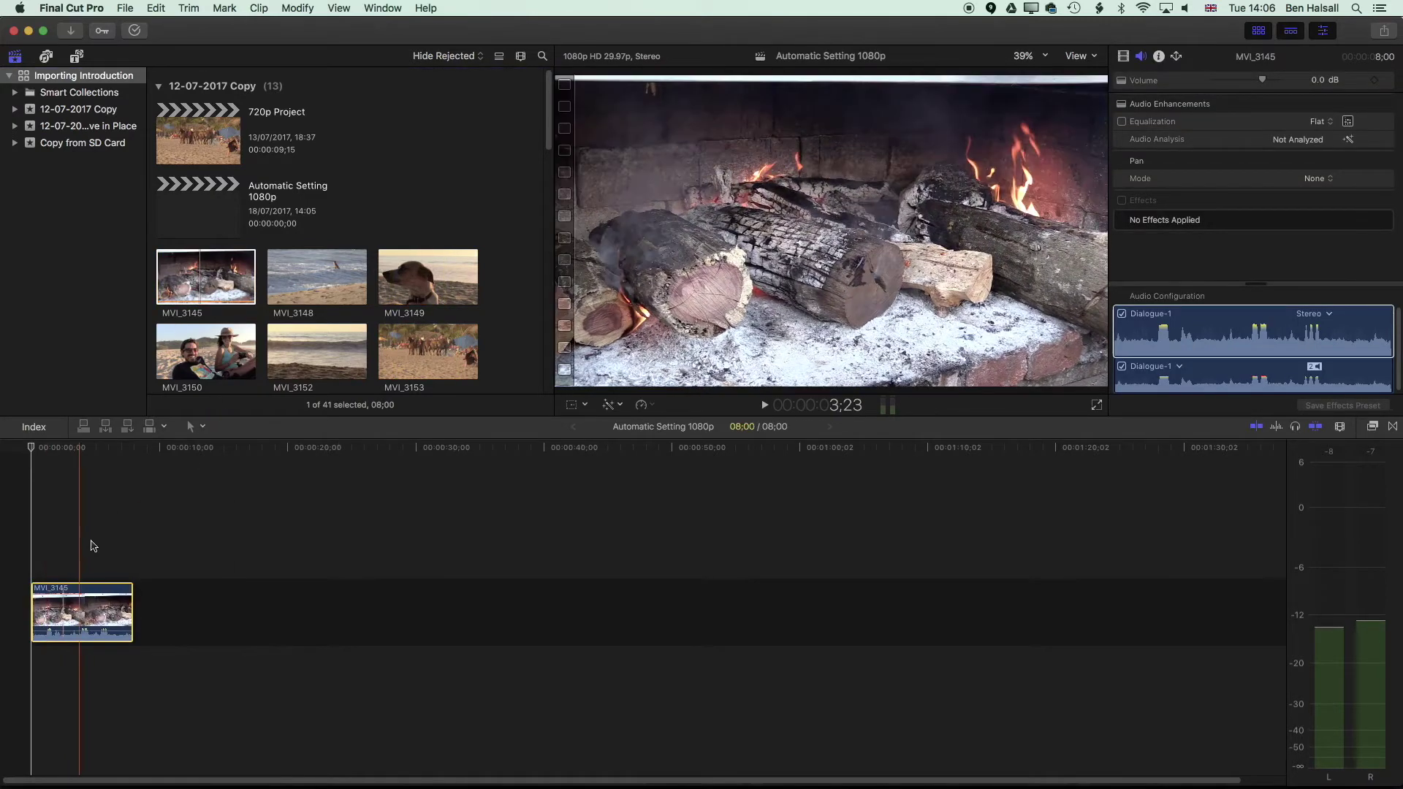
left_click(86, 440)
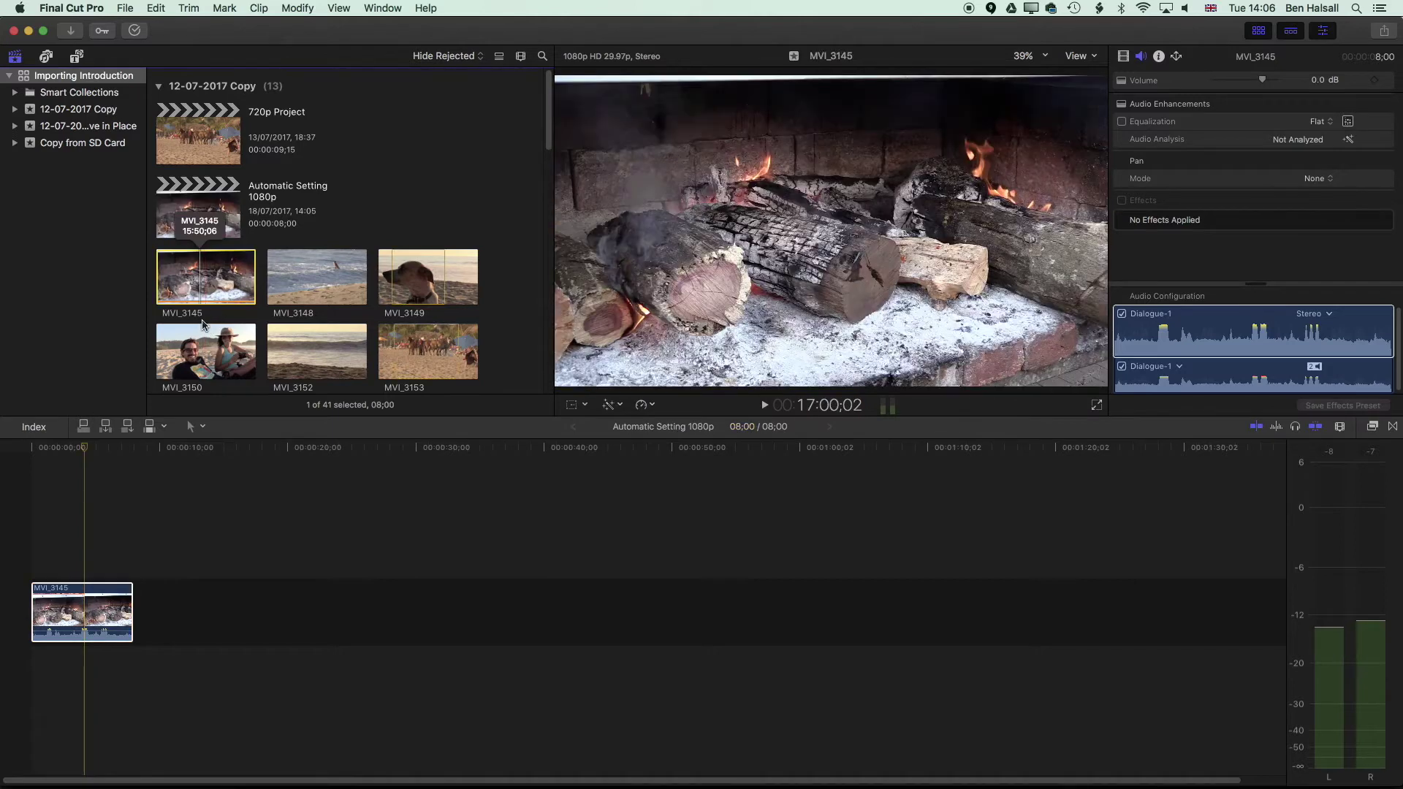
Play back the fireplace clip, then append a 4-second range of dog clip MVI_3149 after it.
left_click_drag(84, 448, 61, 451)
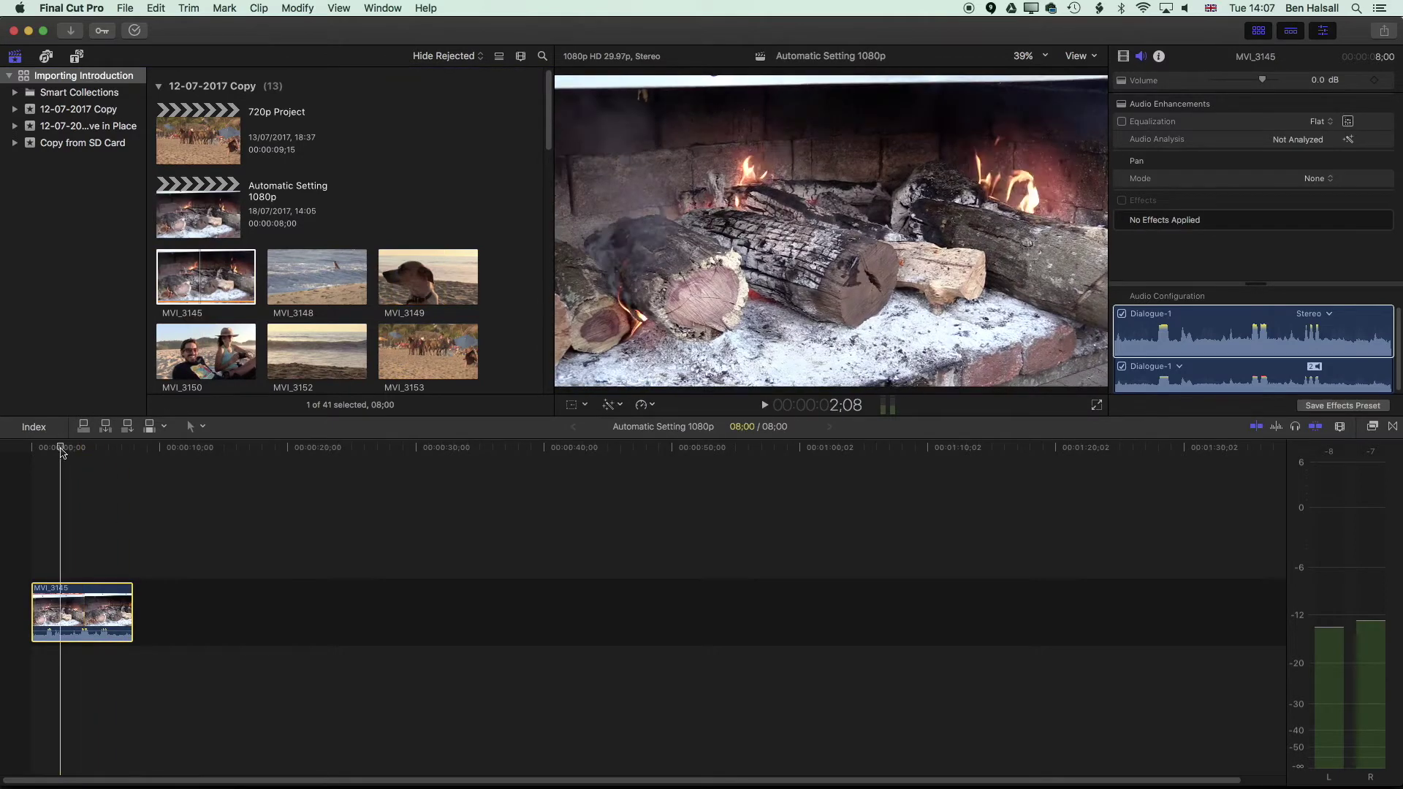
key("space")
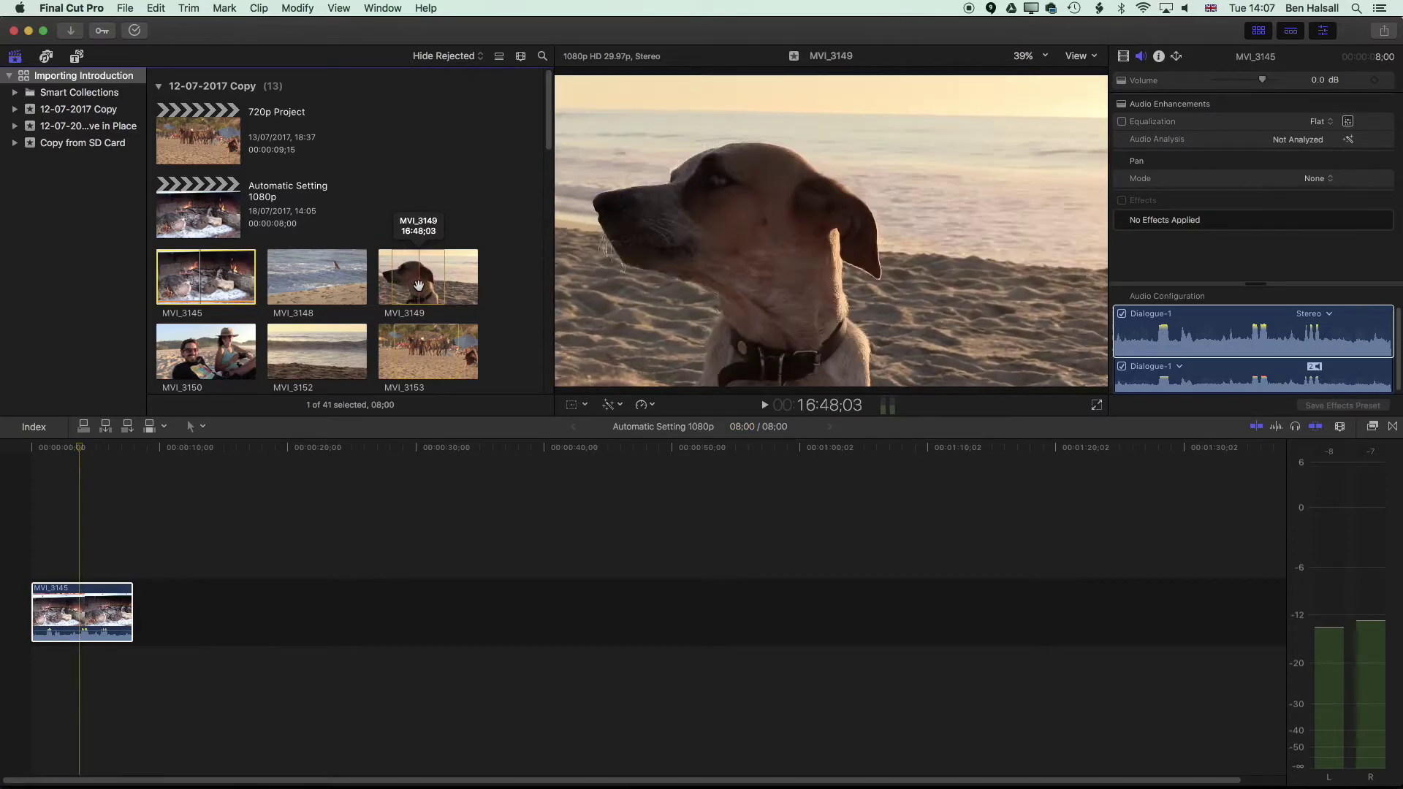
left_click_drag(443, 284, 391, 281)
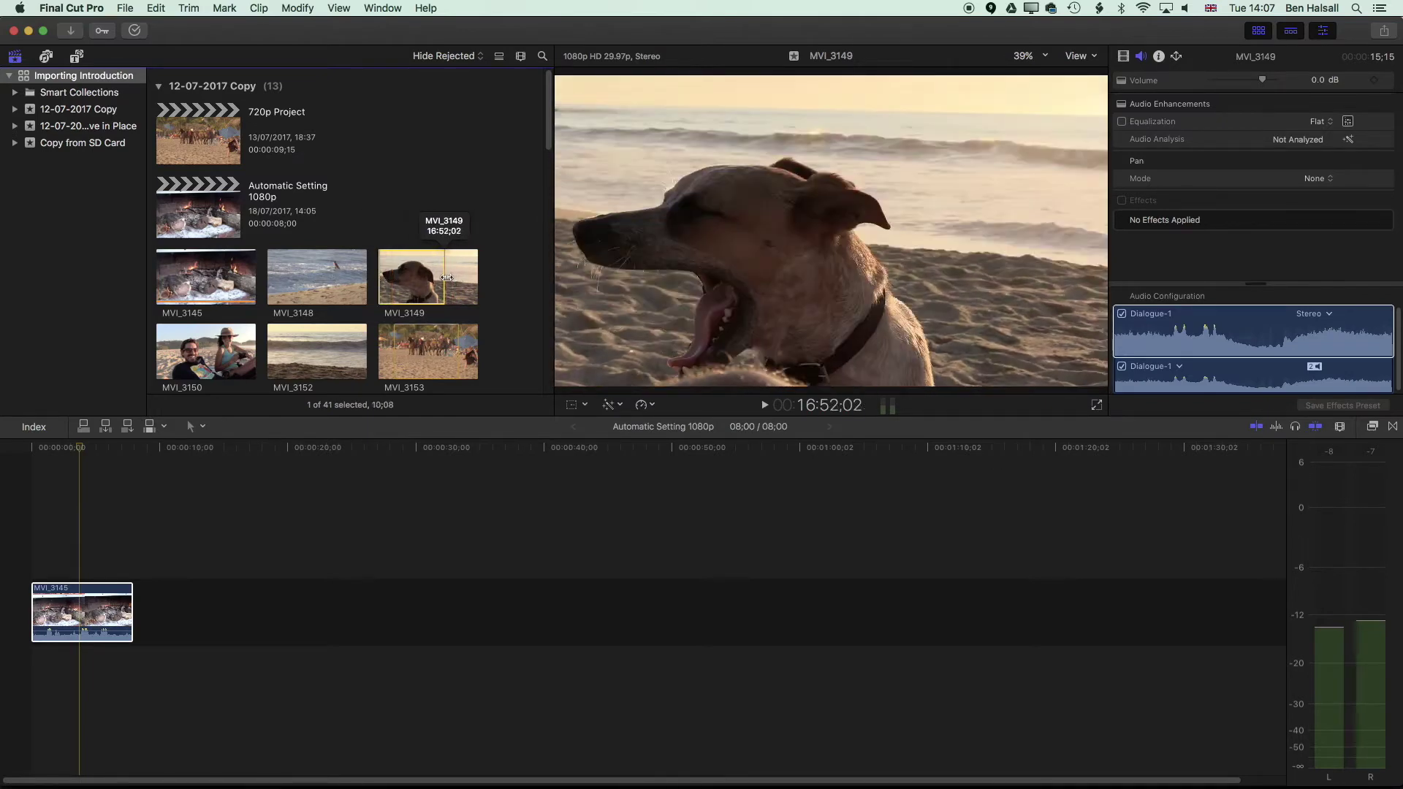
left_click(388, 293)
left_click(375, 314)
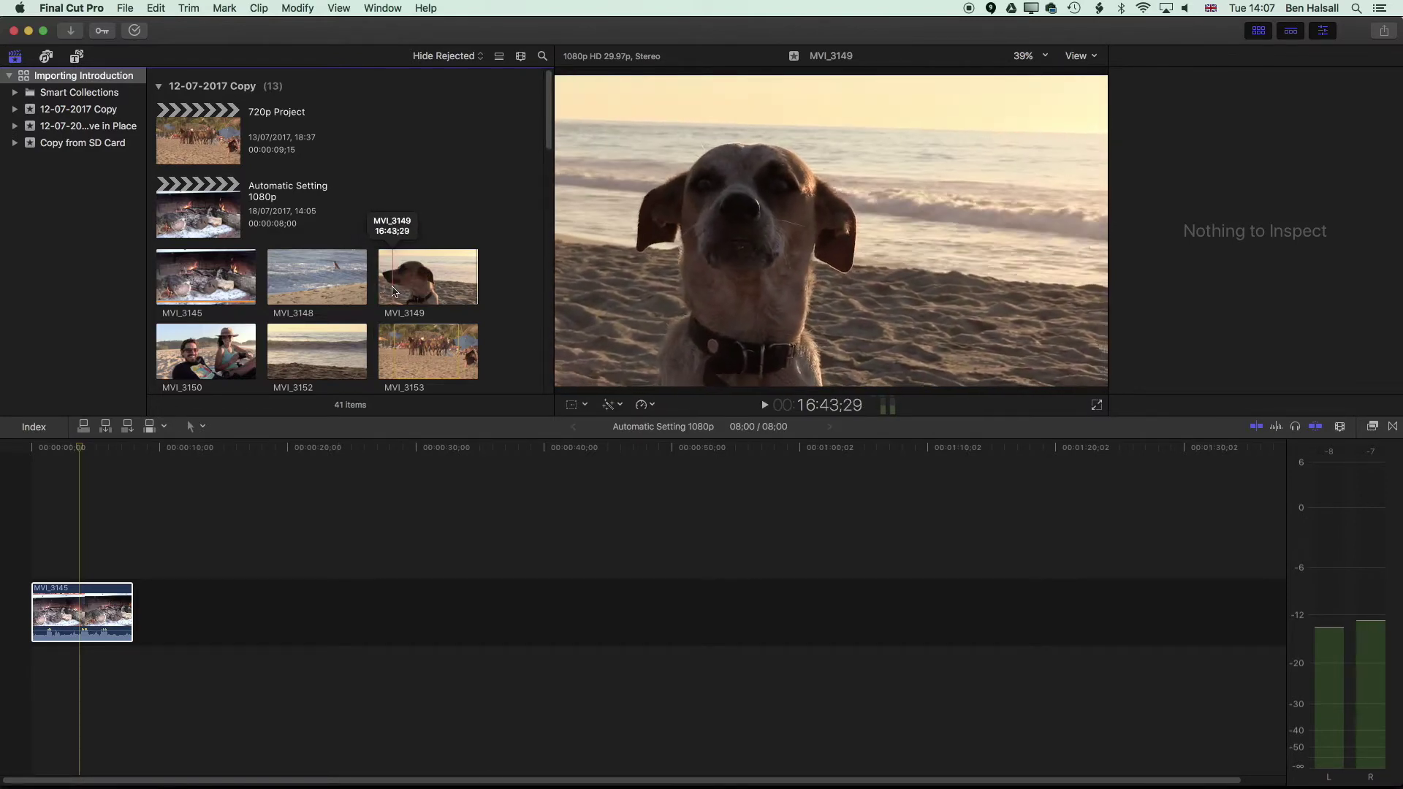
left_click_drag(392, 291, 417, 286)
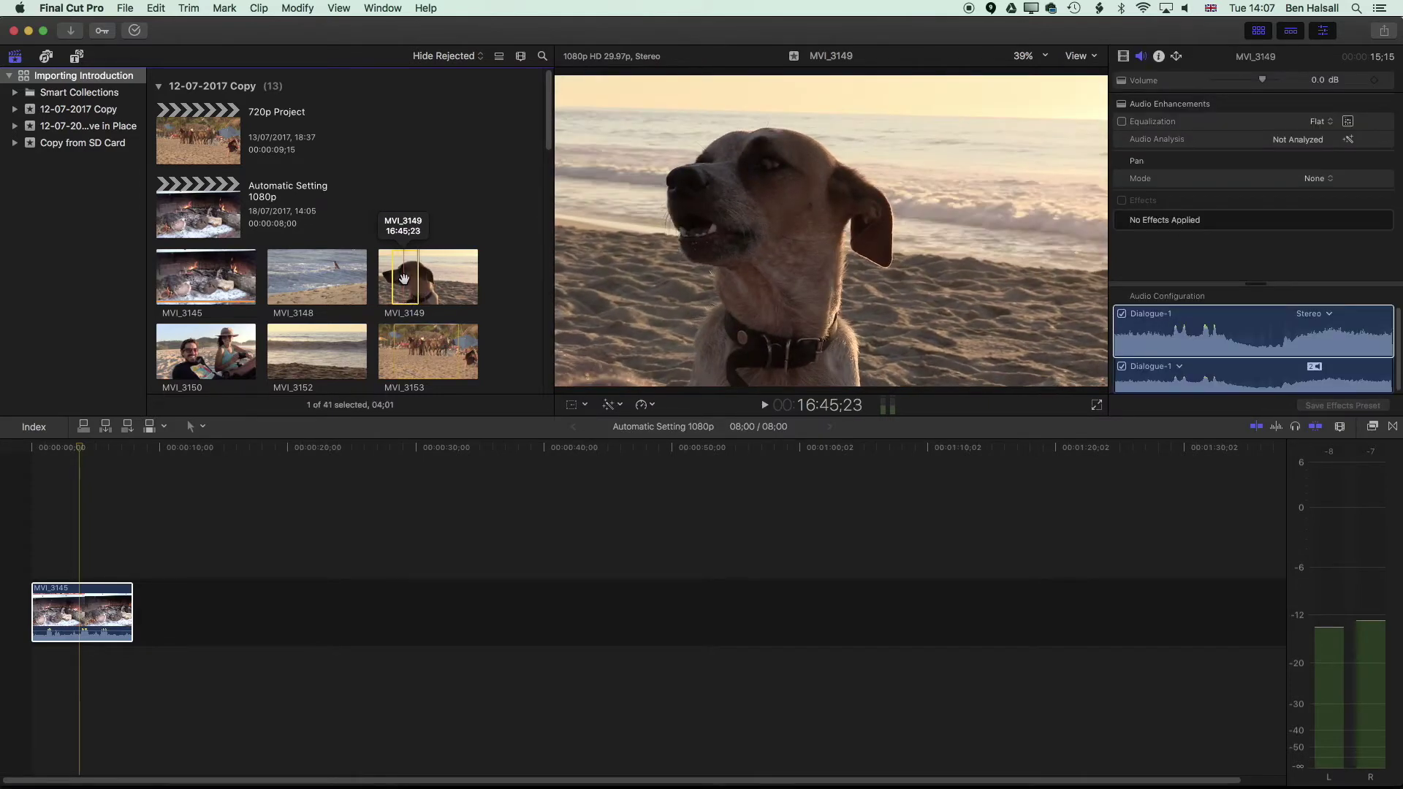
left_click(341, 429)
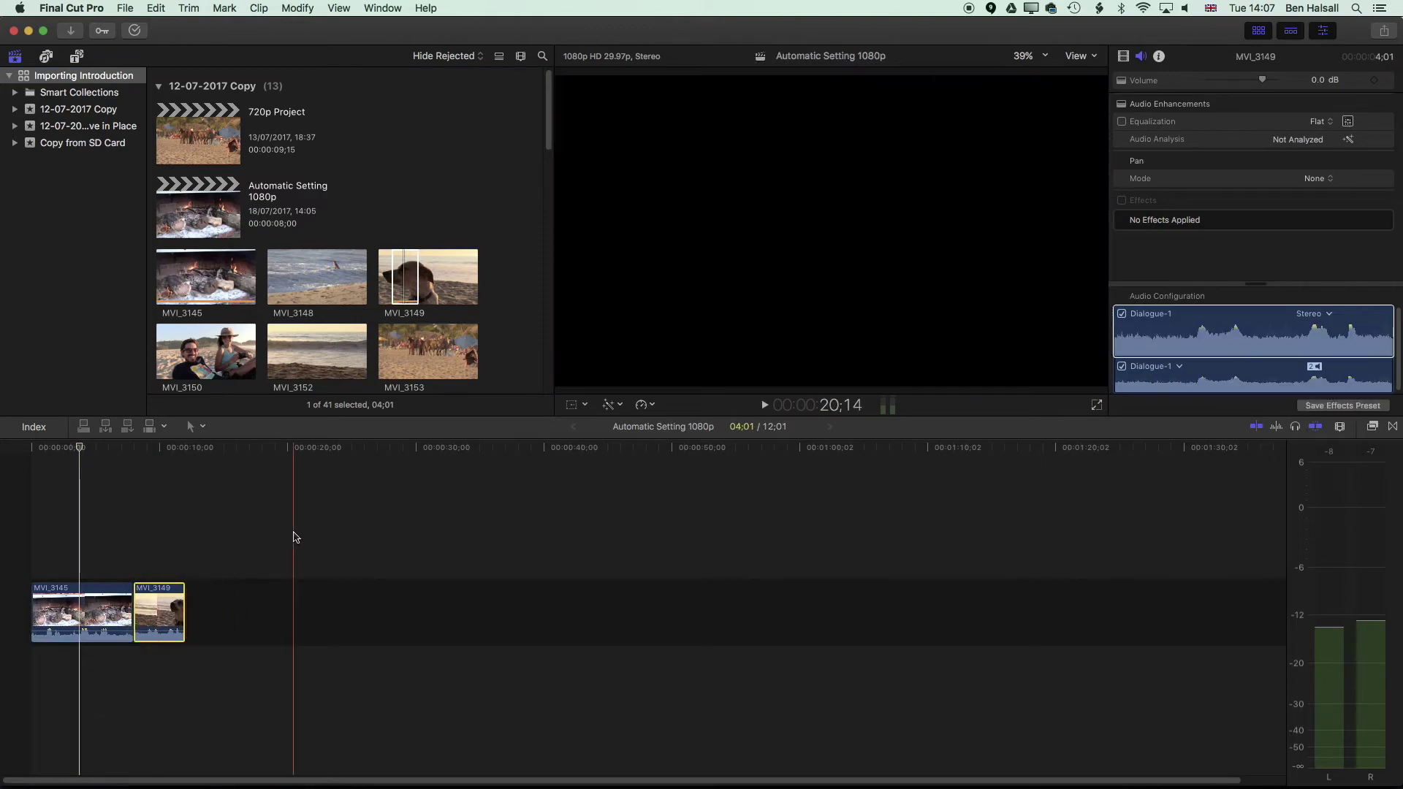
Mark three ranges on surf clip MVI_5114 and add them after the dog clip, reaching 24:29.
scroll(548, 124, "down", 3)
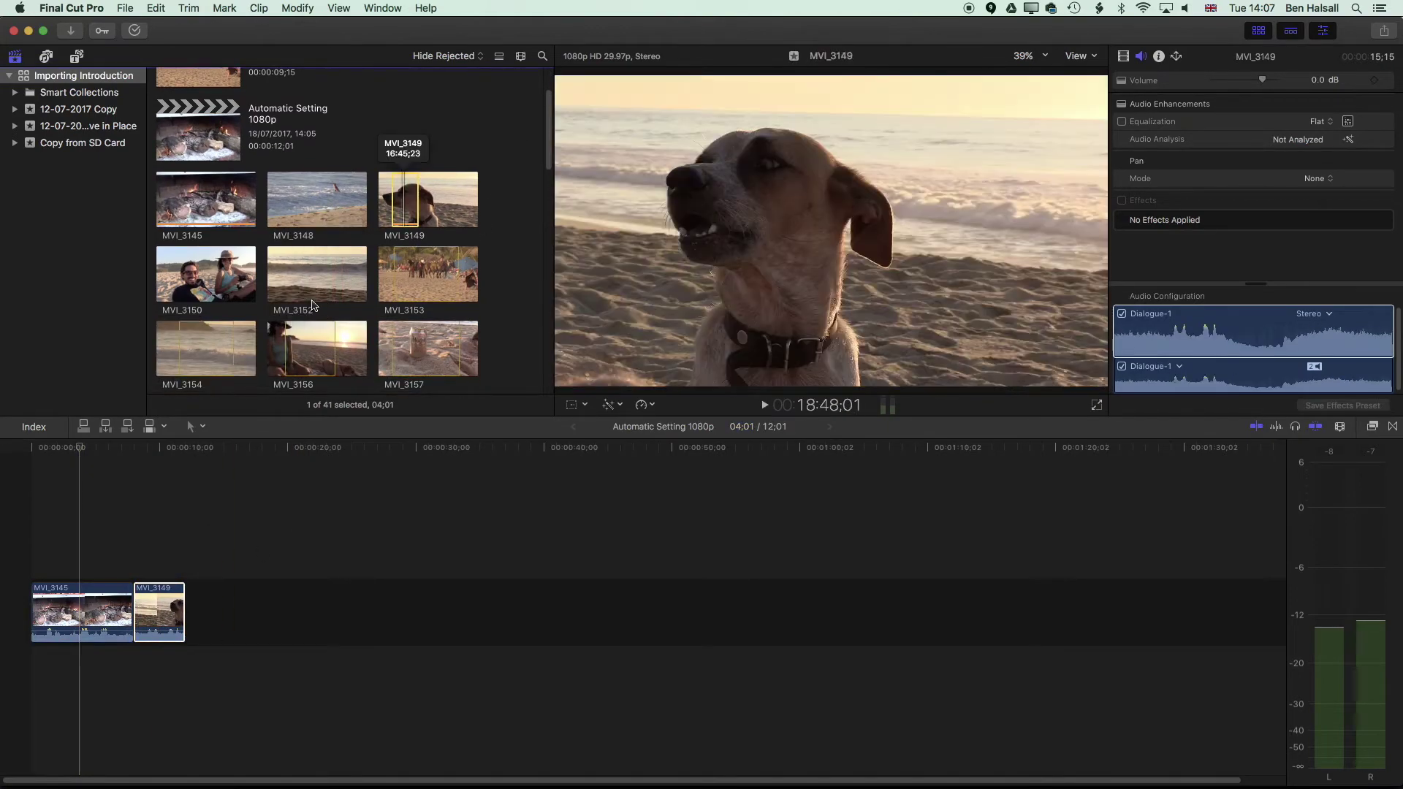
left_click_drag(550, 155, 545, 328)
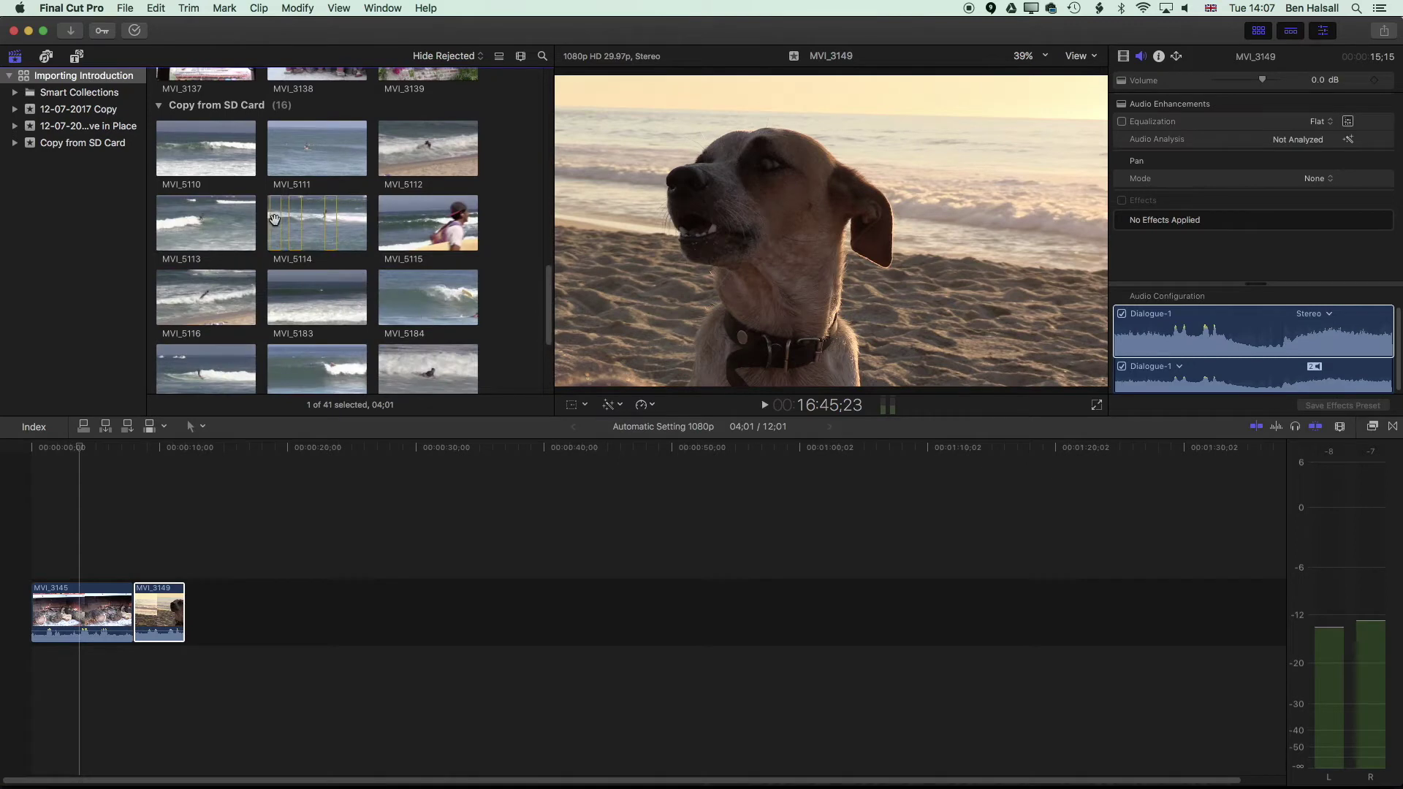
left_click(348, 229)
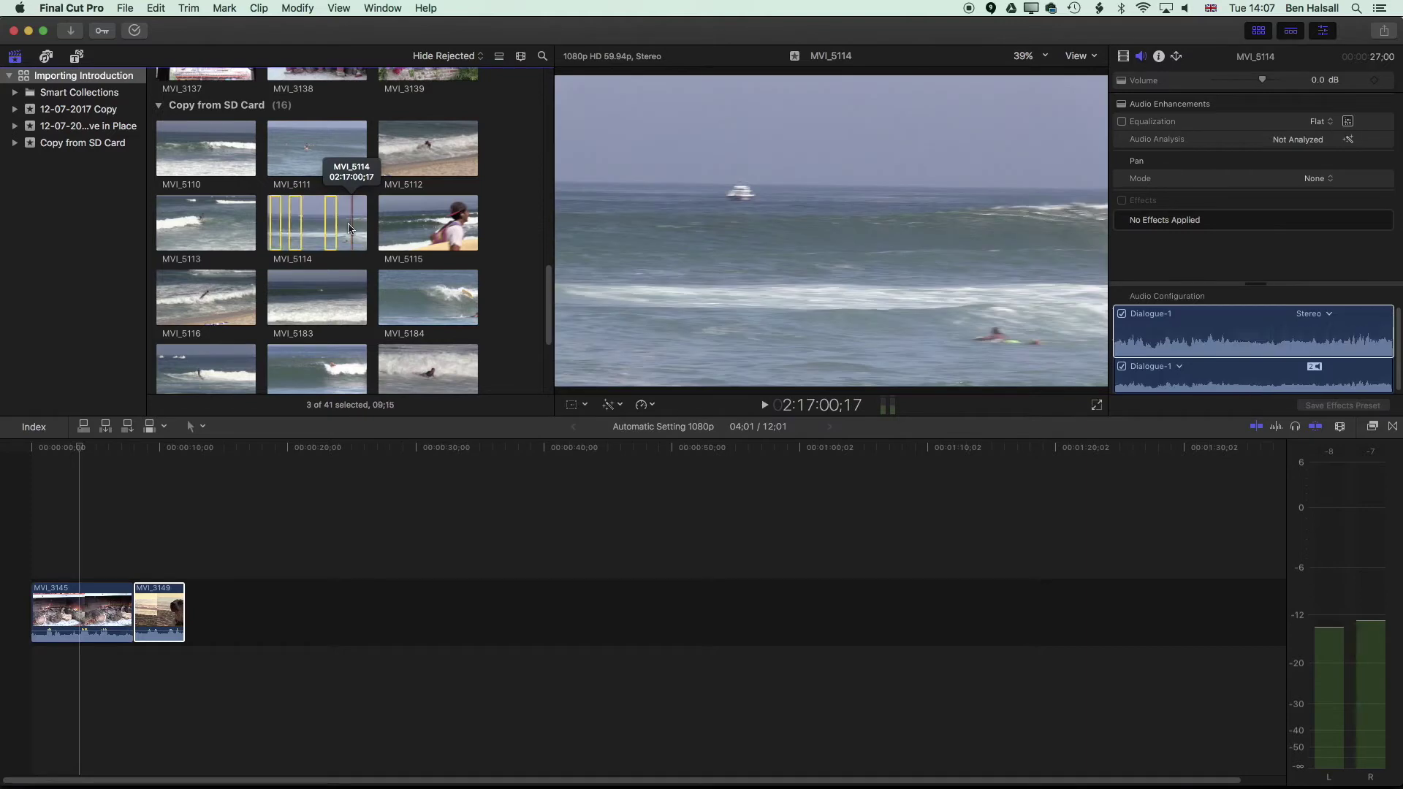
key("alt+x")
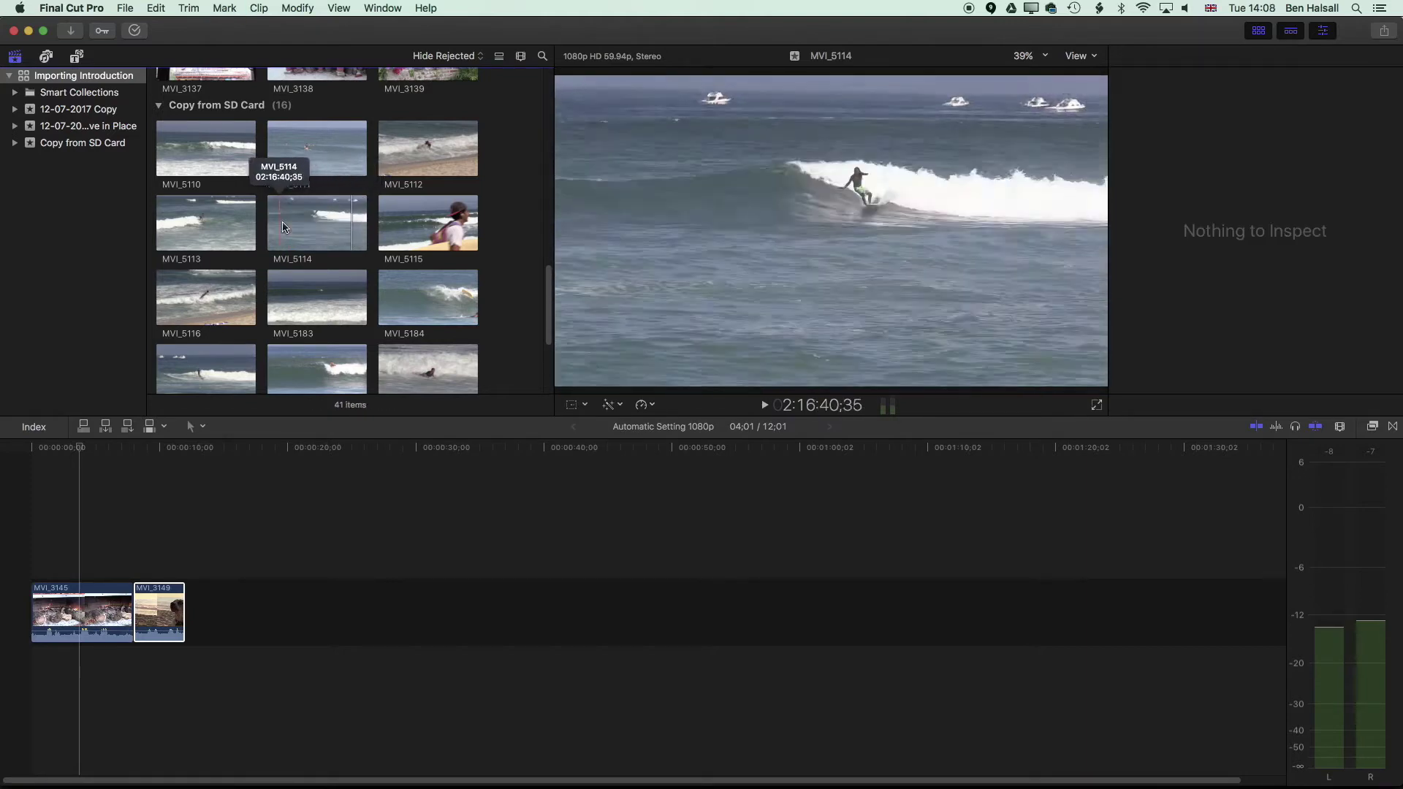
left_click_drag(275, 222, 320, 223)
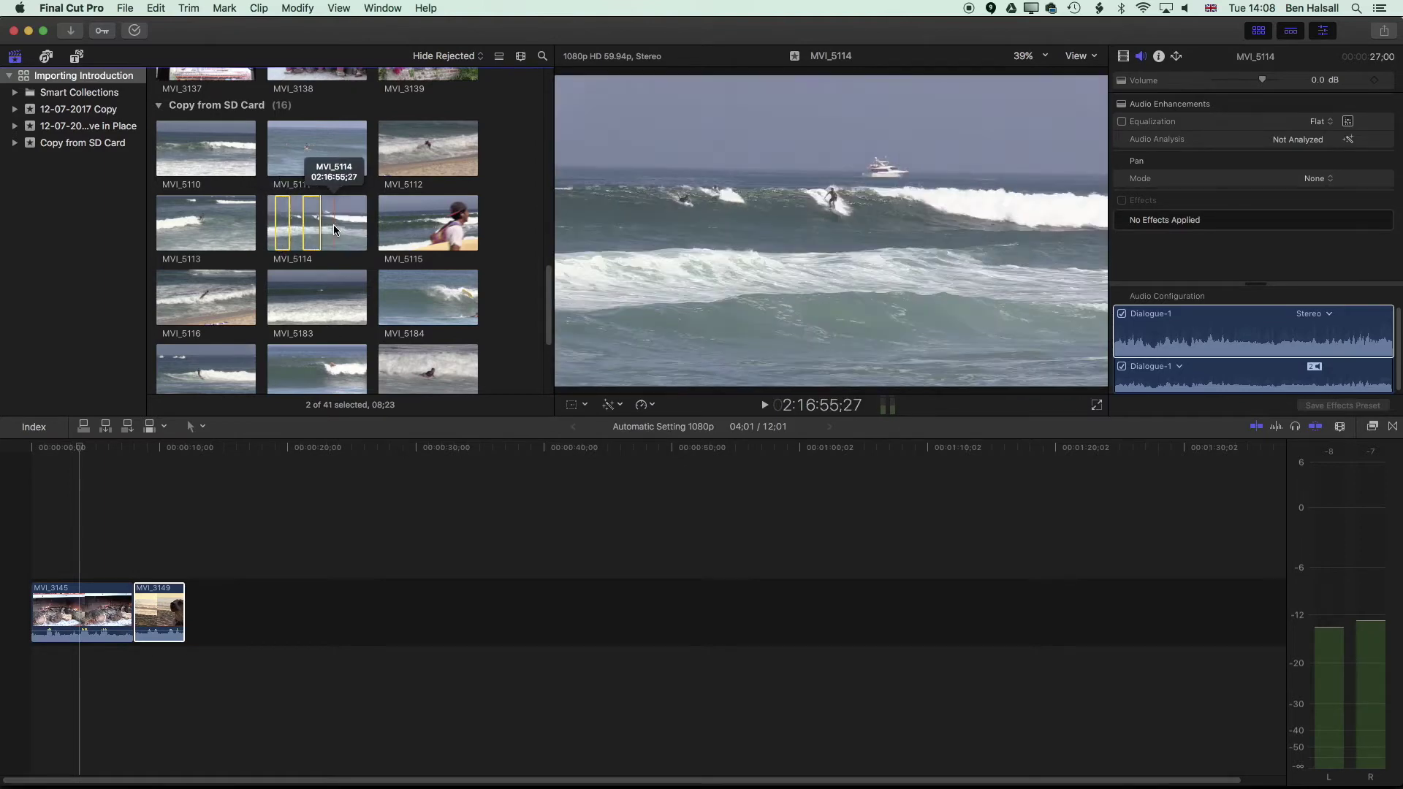
left_click_drag(333, 223, 351, 222)
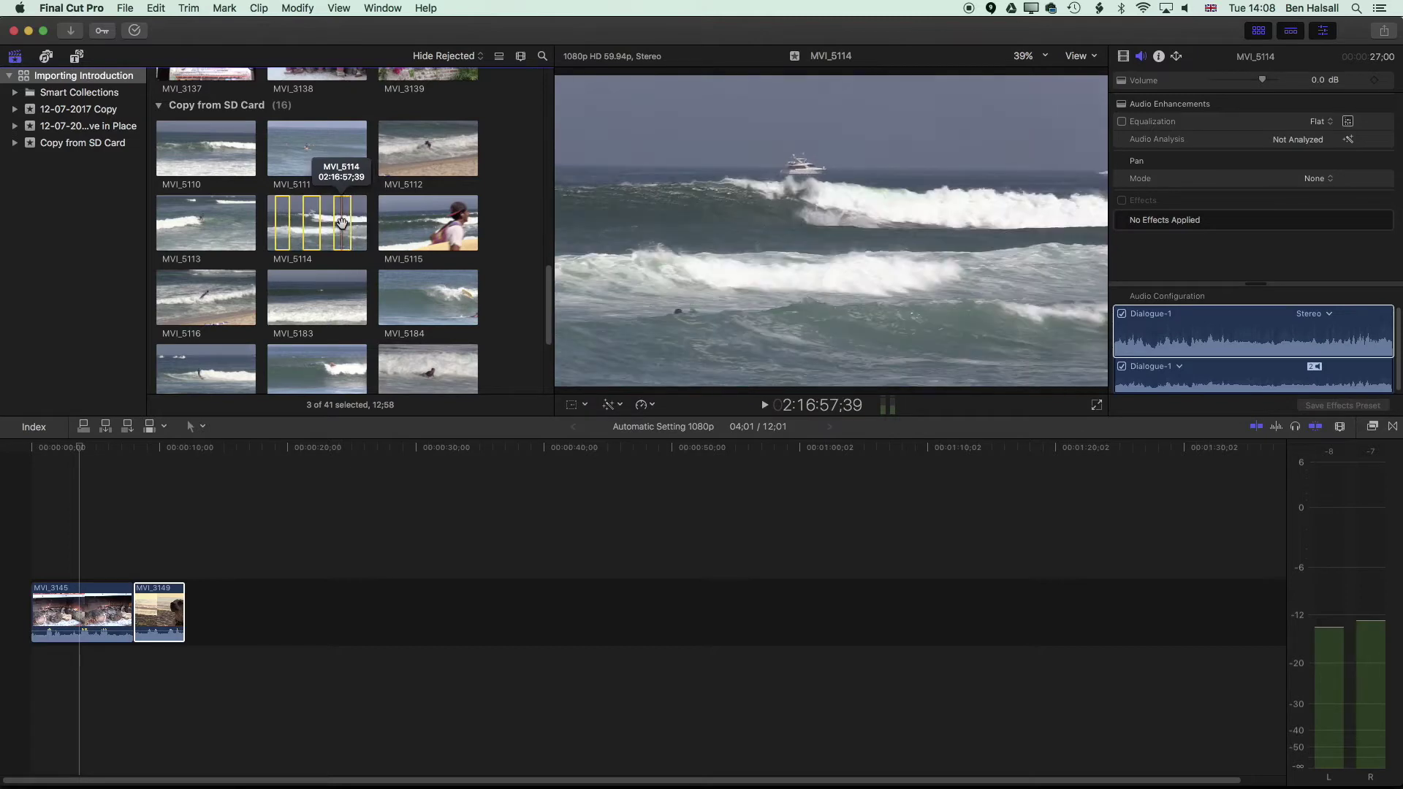
left_click_drag(358, 239, 241, 607)
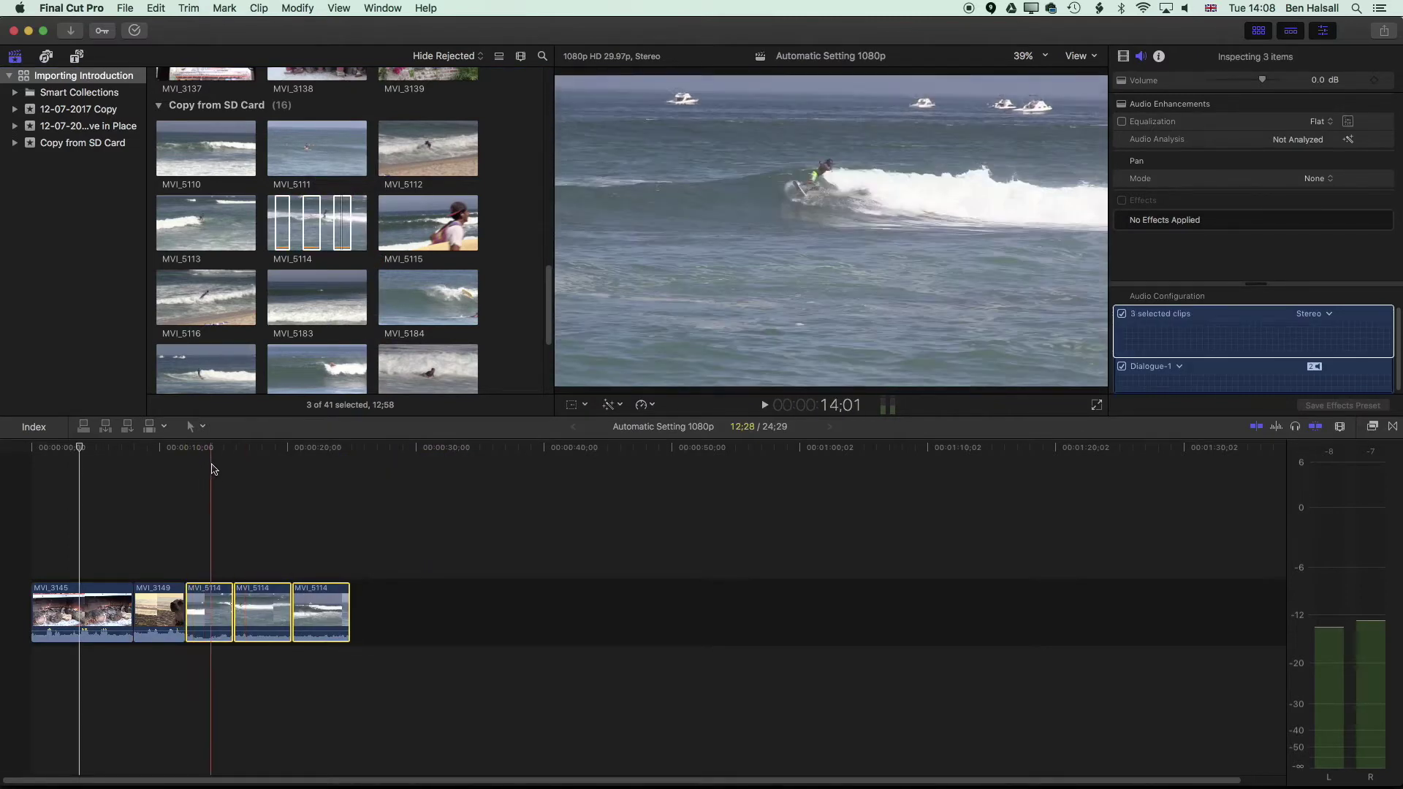
Append an 8-second range of surf clip MVI_5115 after the surf sections, bringing the project to 33:00.
left_click(322, 475)
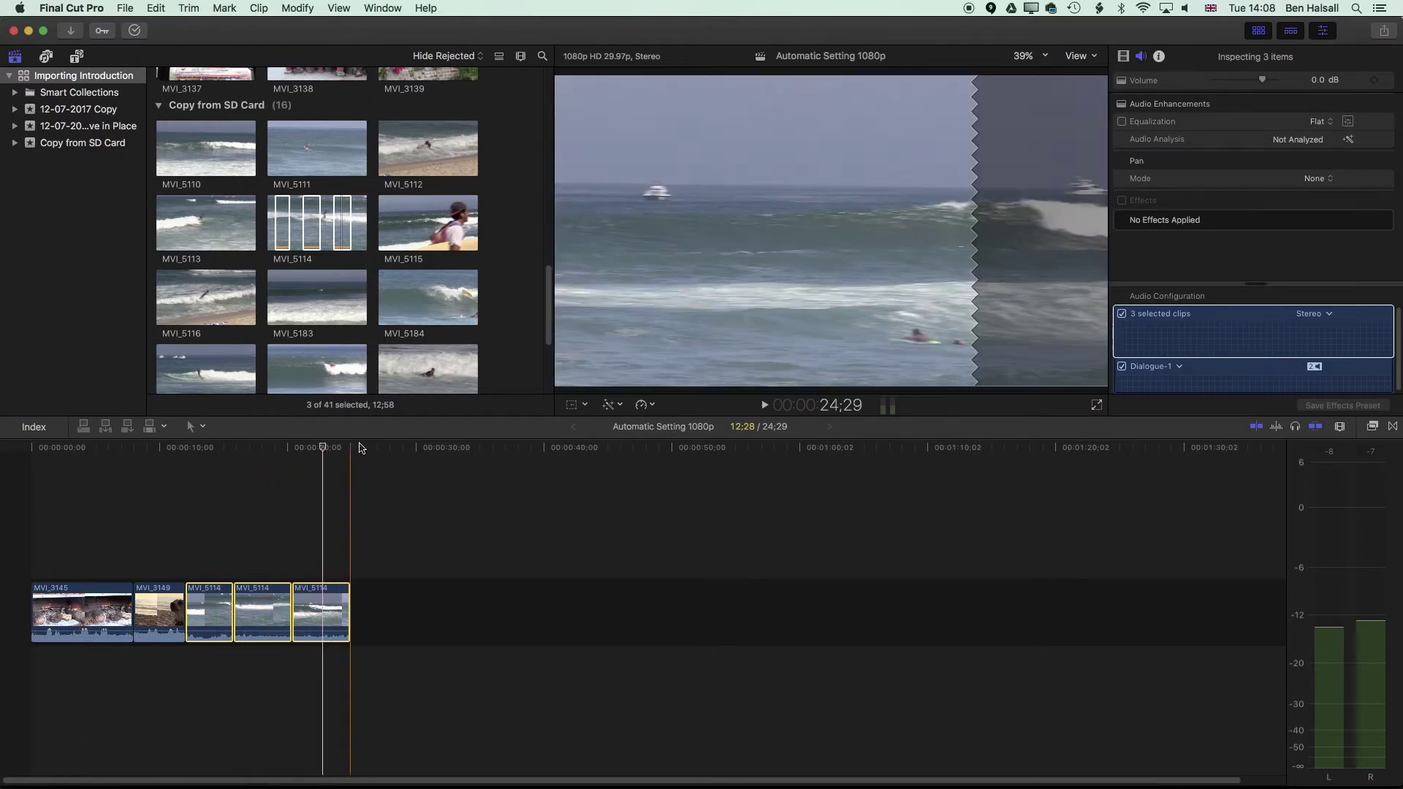
left_click(296, 484)
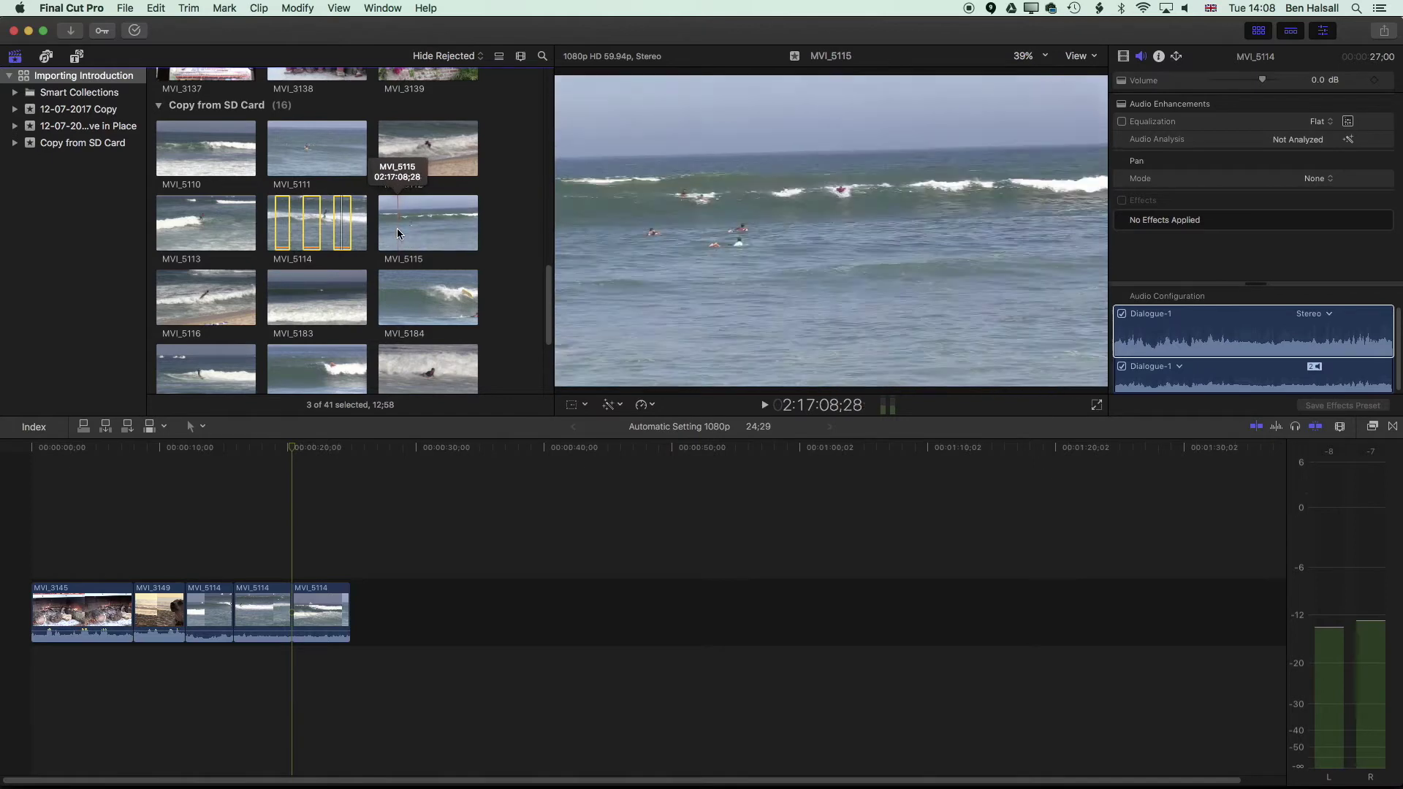
left_click_drag(397, 228, 354, 570)
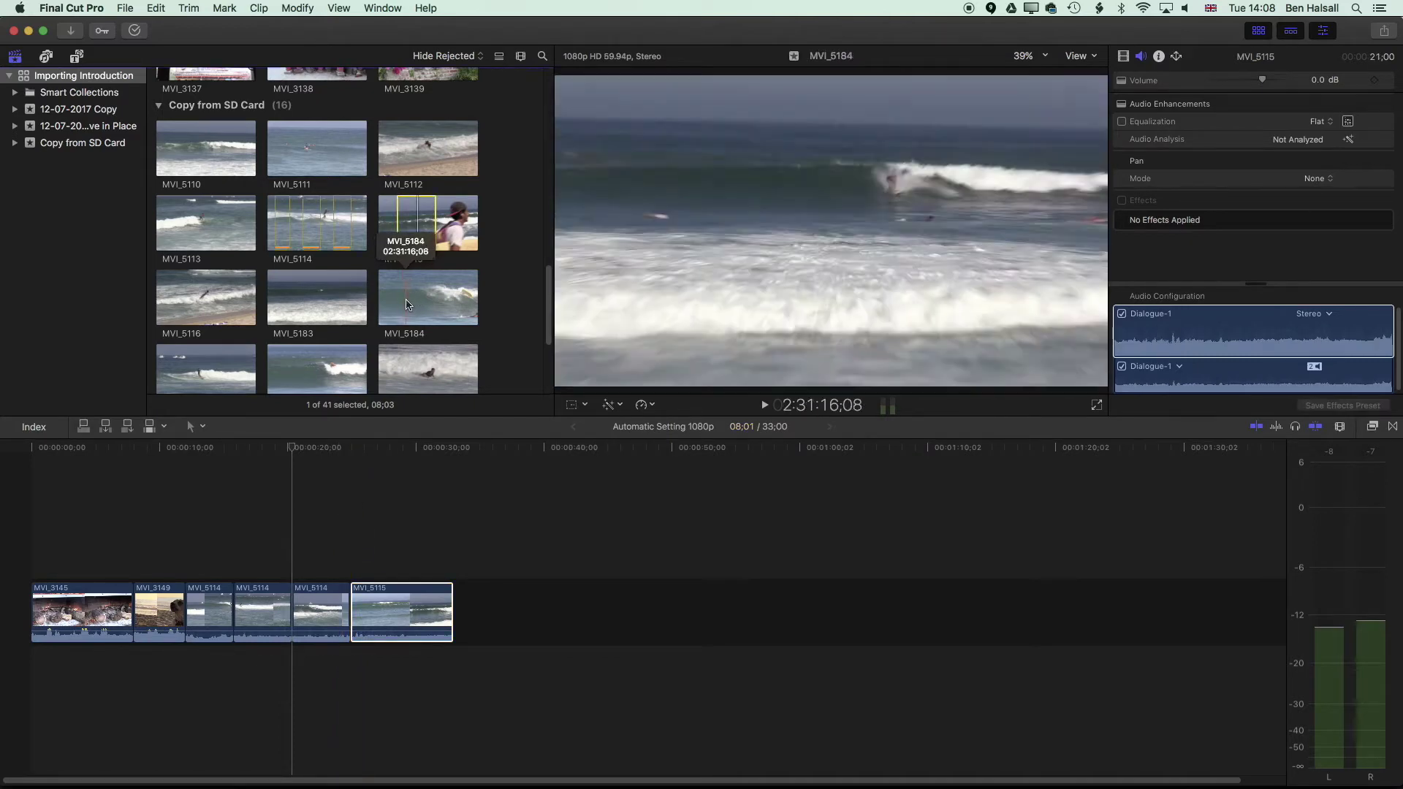
left_click(178, 378)
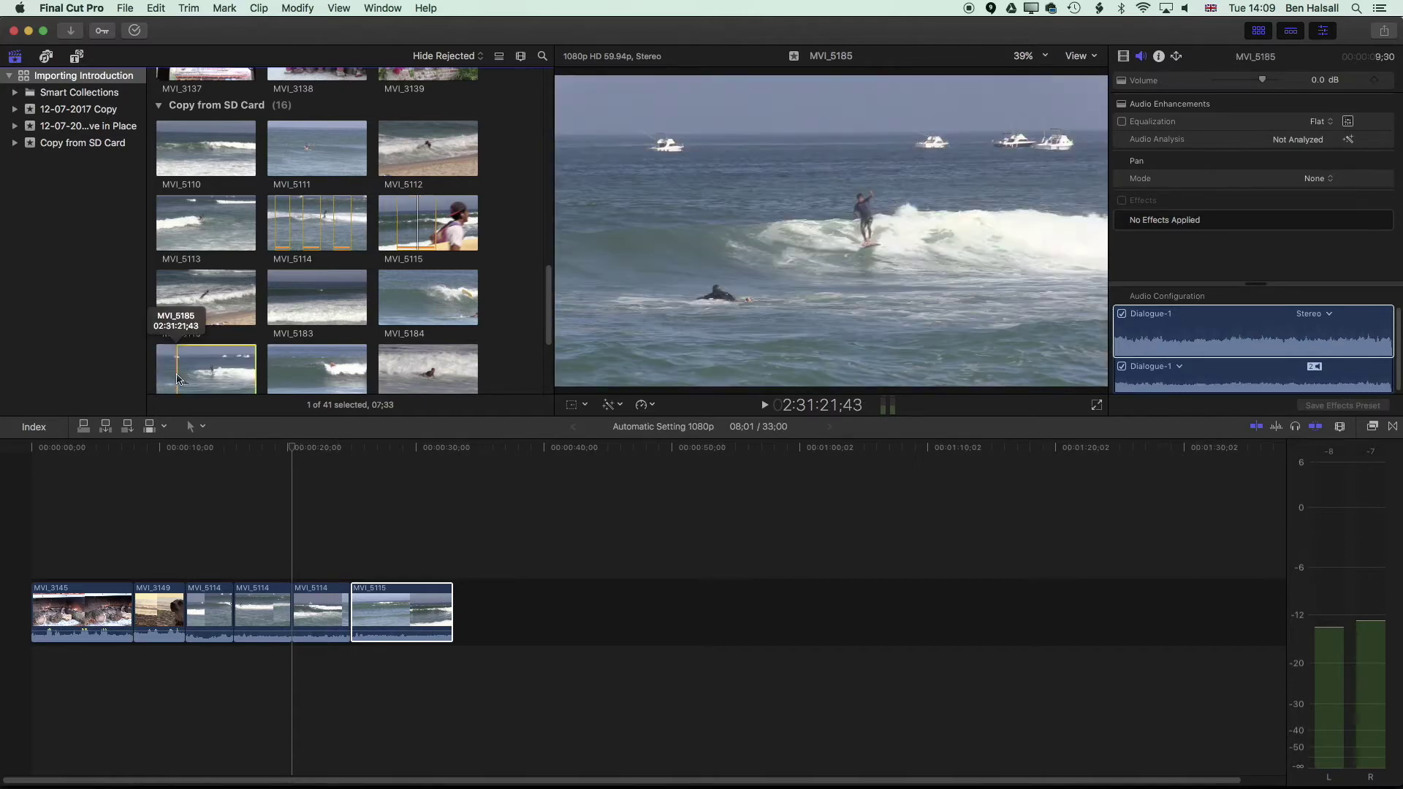
Add the 4:25 range of MVI_5185 at the end of the timeline, making it 37:25.
scroll(541, 327, "down", 3)
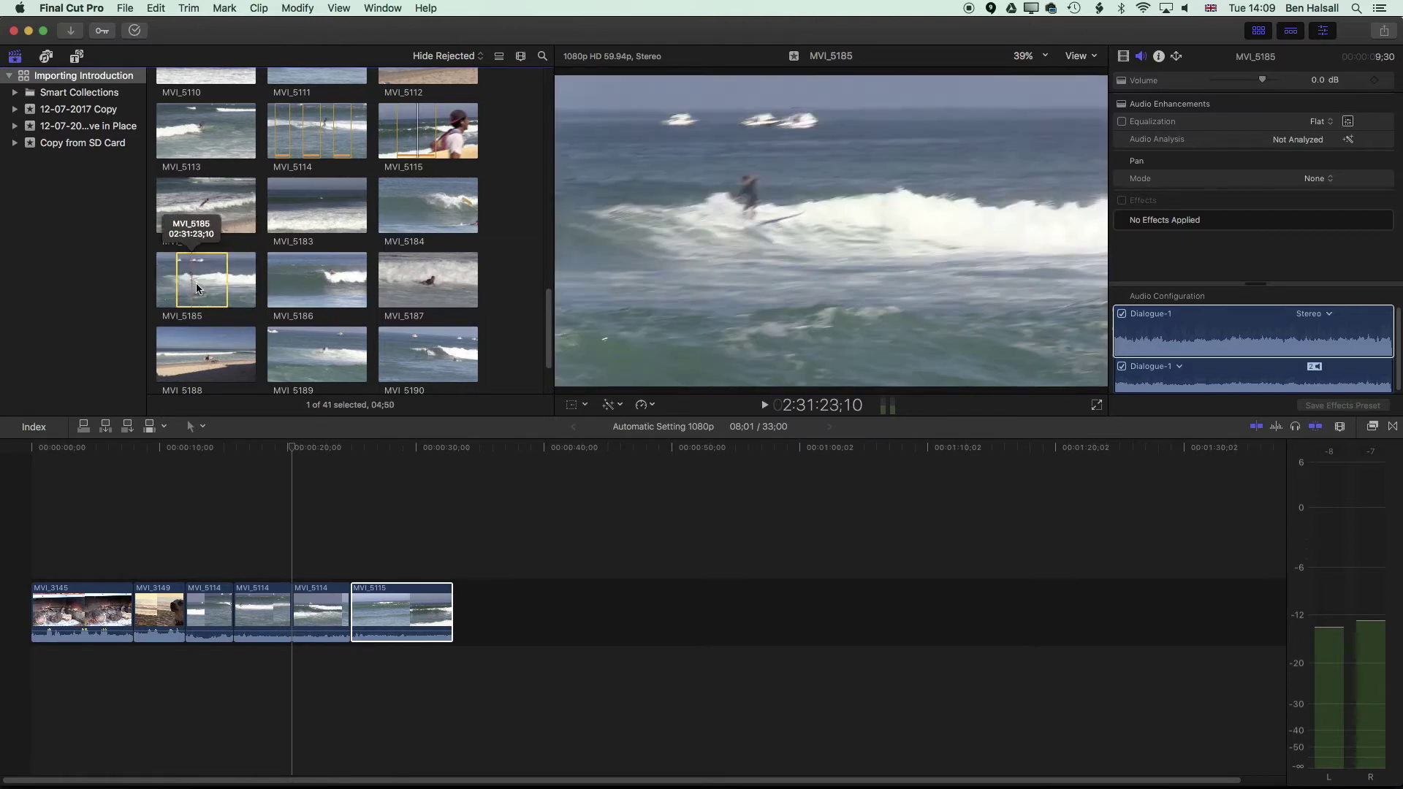
left_click_drag(246, 299, 468, 595)
left_click(458, 446)
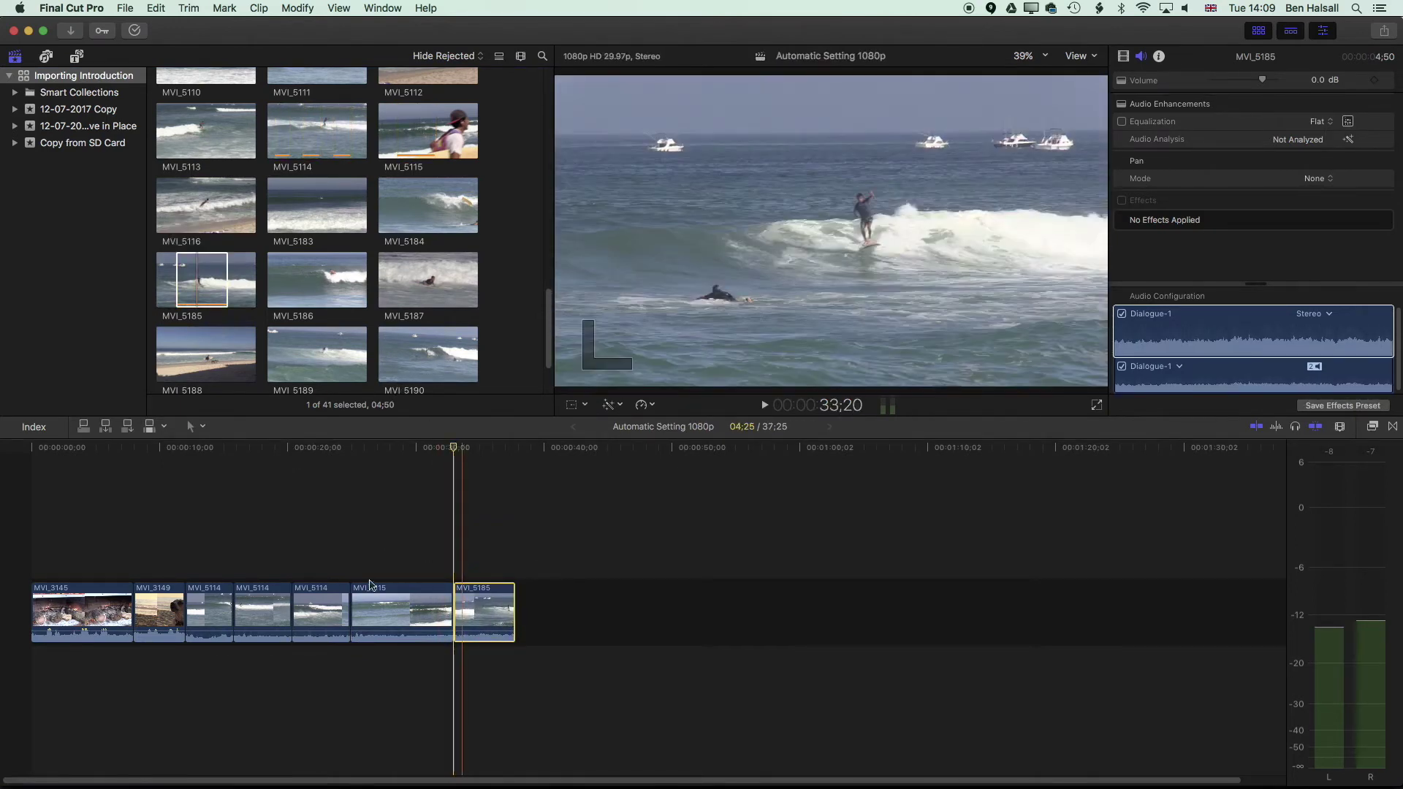
Move surf clip MVI_5185 to the start of the timeline and pick up fireplace clip MVI_3145.
left_click_drag(475, 612, 427, 592)
left_click(79, 612)
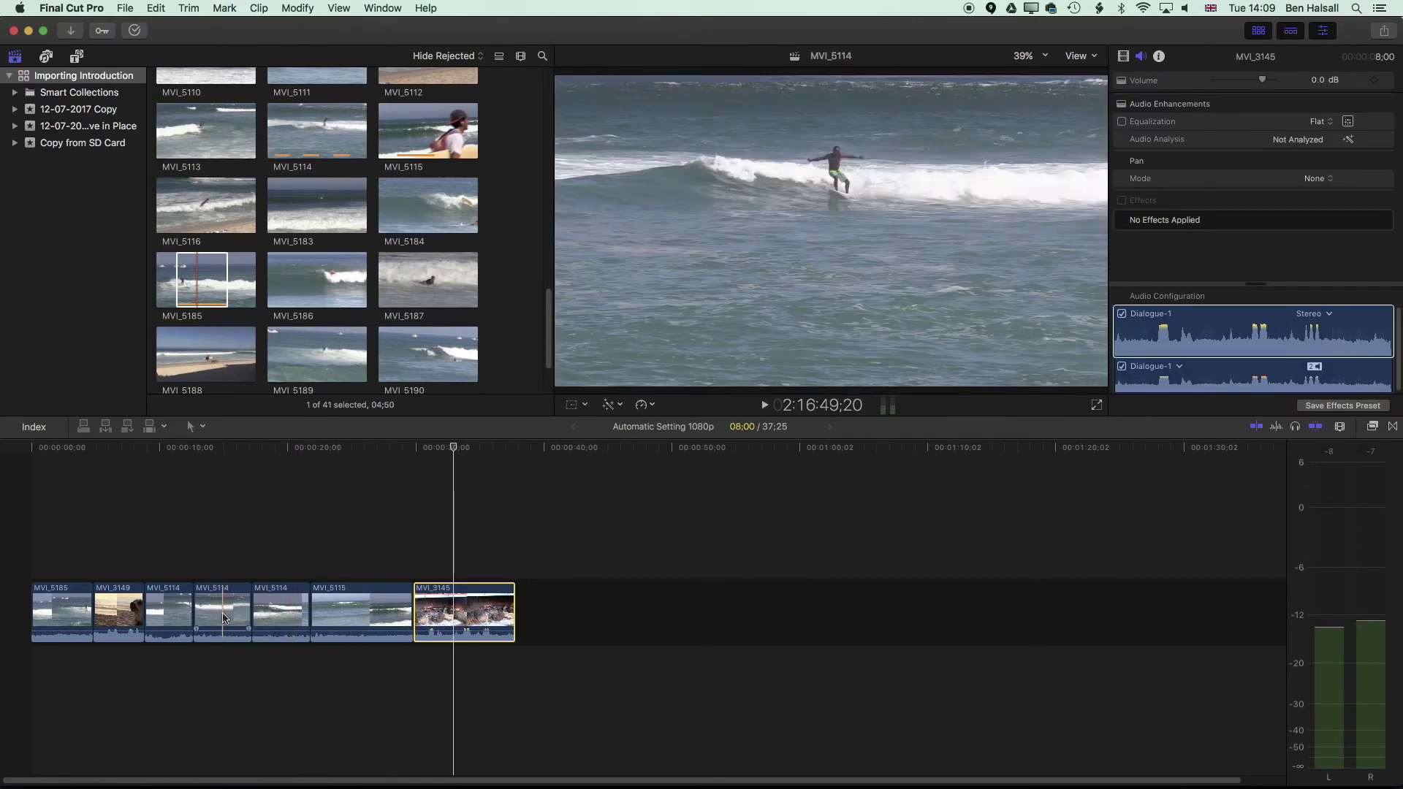
Ripple-delete the extra MVI_5114 clip, shortening the project to 33:08.
left_click(221, 616)
key("Delete")
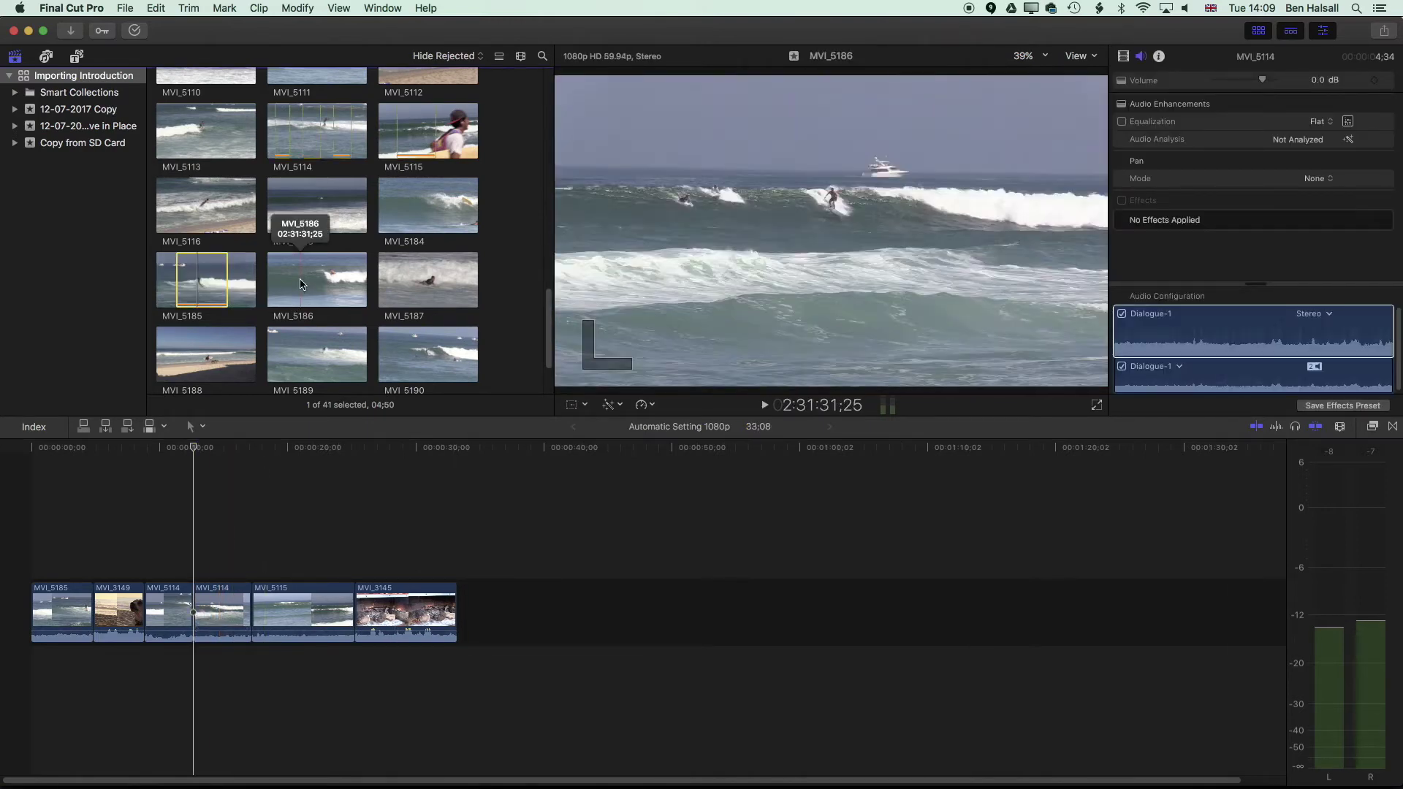
Replace the second MVI_5114 clip with a surfing range from MVI_5190, making the project 31:14.
left_click_drag(549, 320, 549, 348)
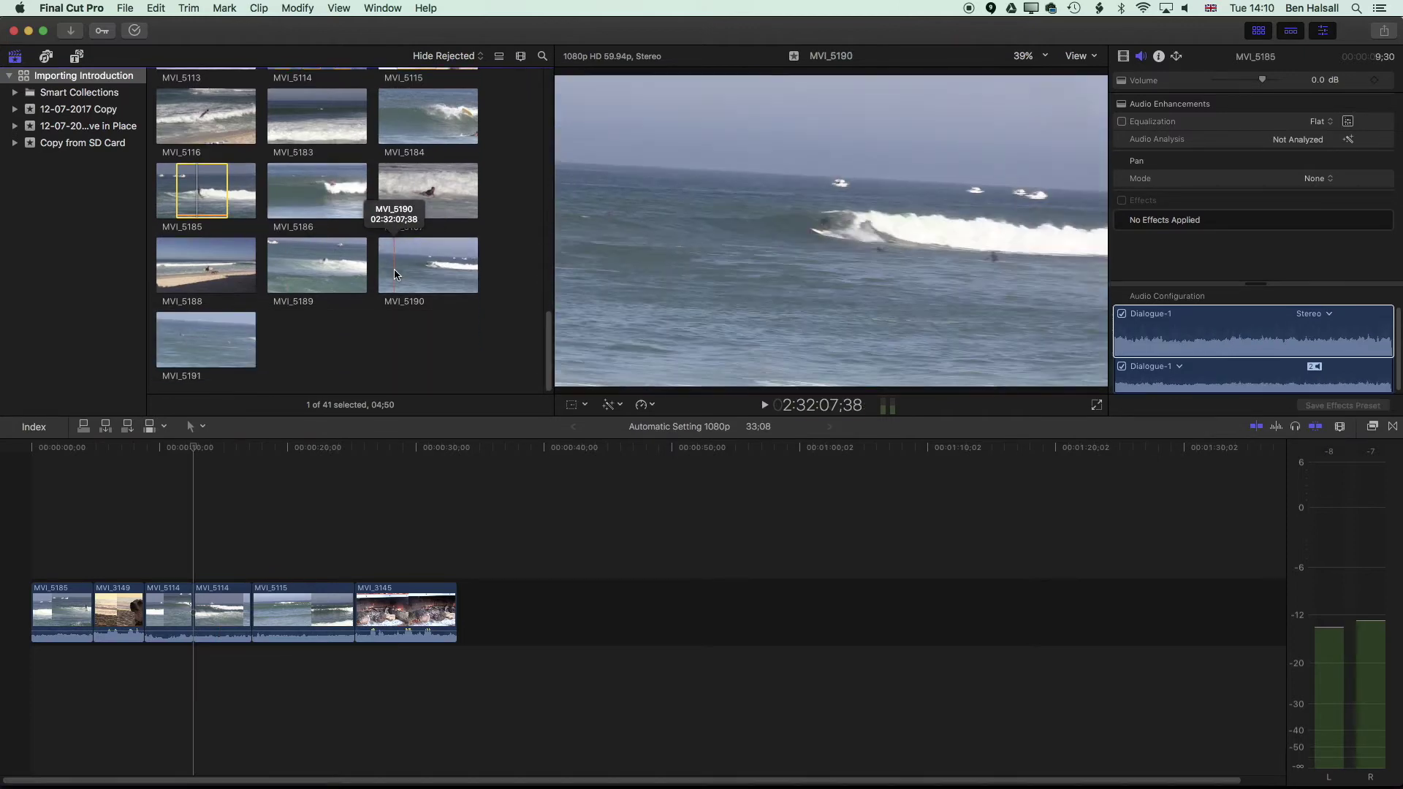
left_click_drag(395, 274, 450, 277)
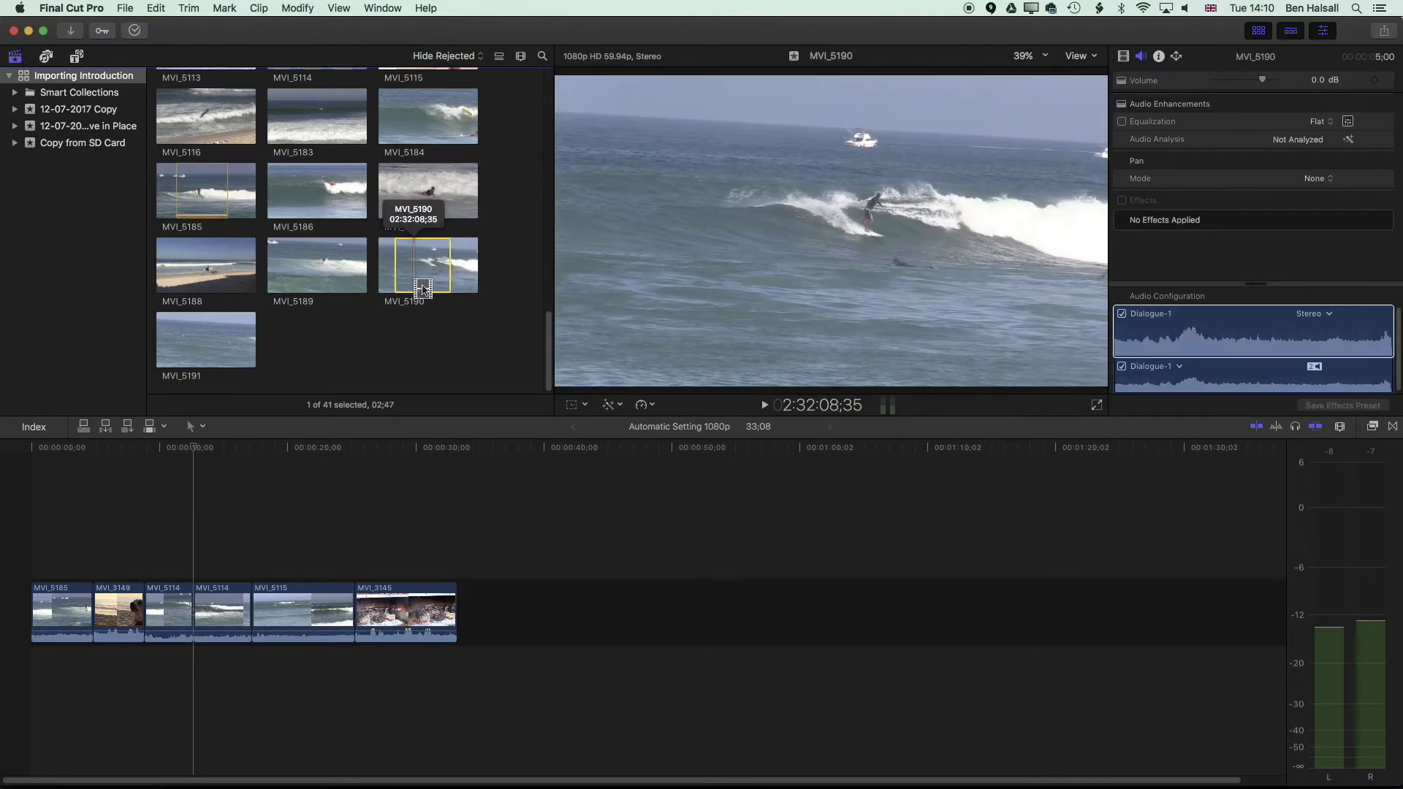
left_click_drag(350, 416, 212, 610)
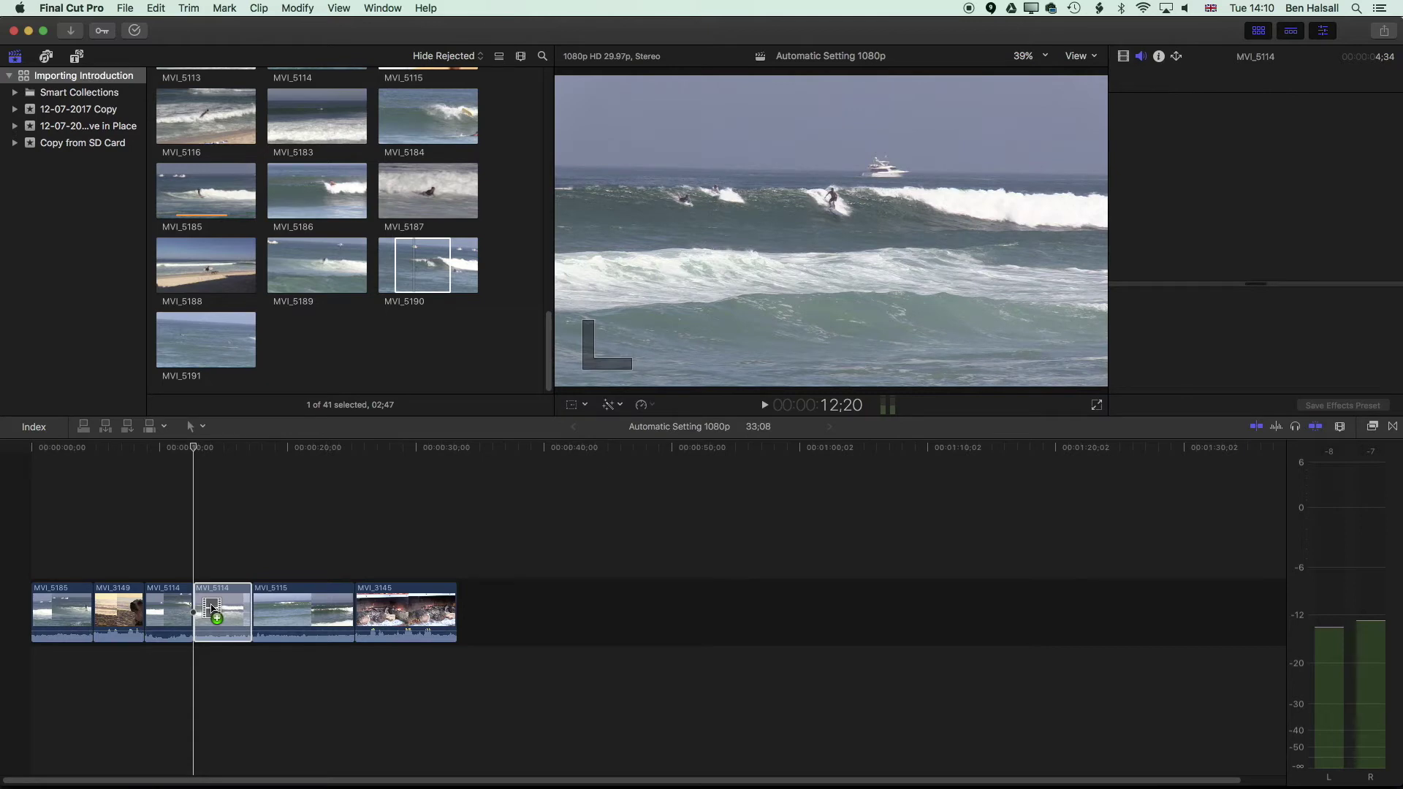
left_click_drag(214, 612, 214, 612)
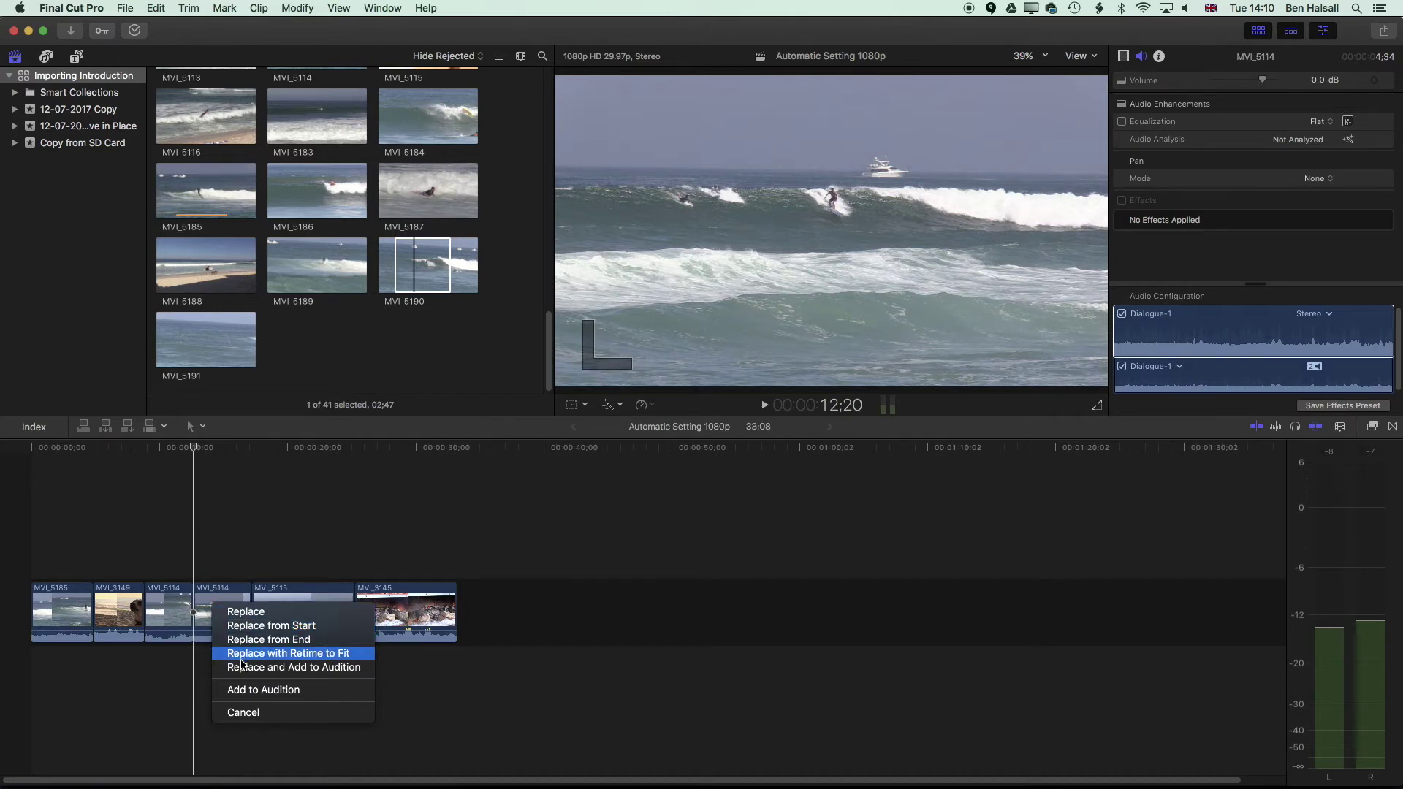
left_click(246, 613)
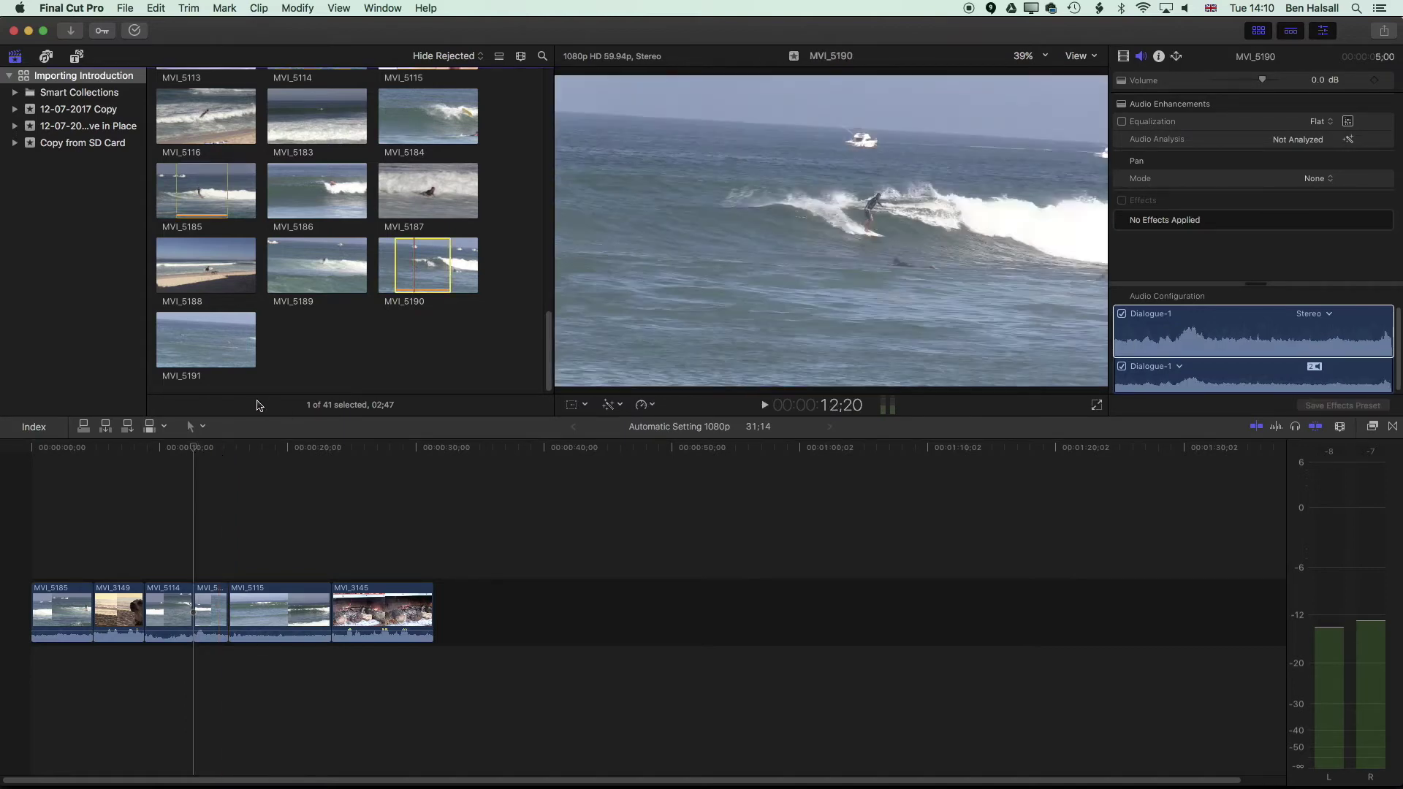
Connect a short range of surf-shop clip MVI_3132 above MVI_5115 as a cutaway.
left_click_drag(547, 347, 548, 215)
left_click(283, 219)
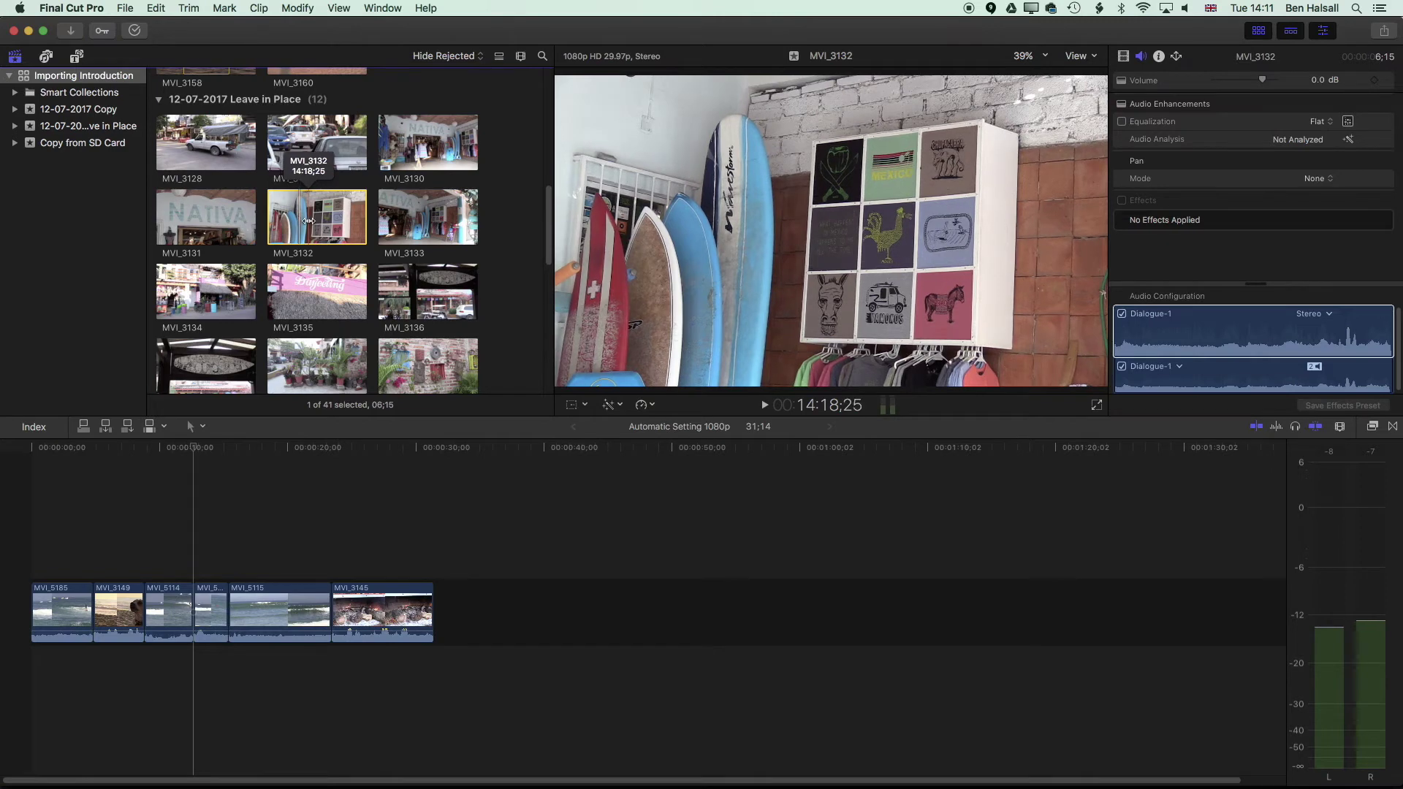
key("super+shift+a")
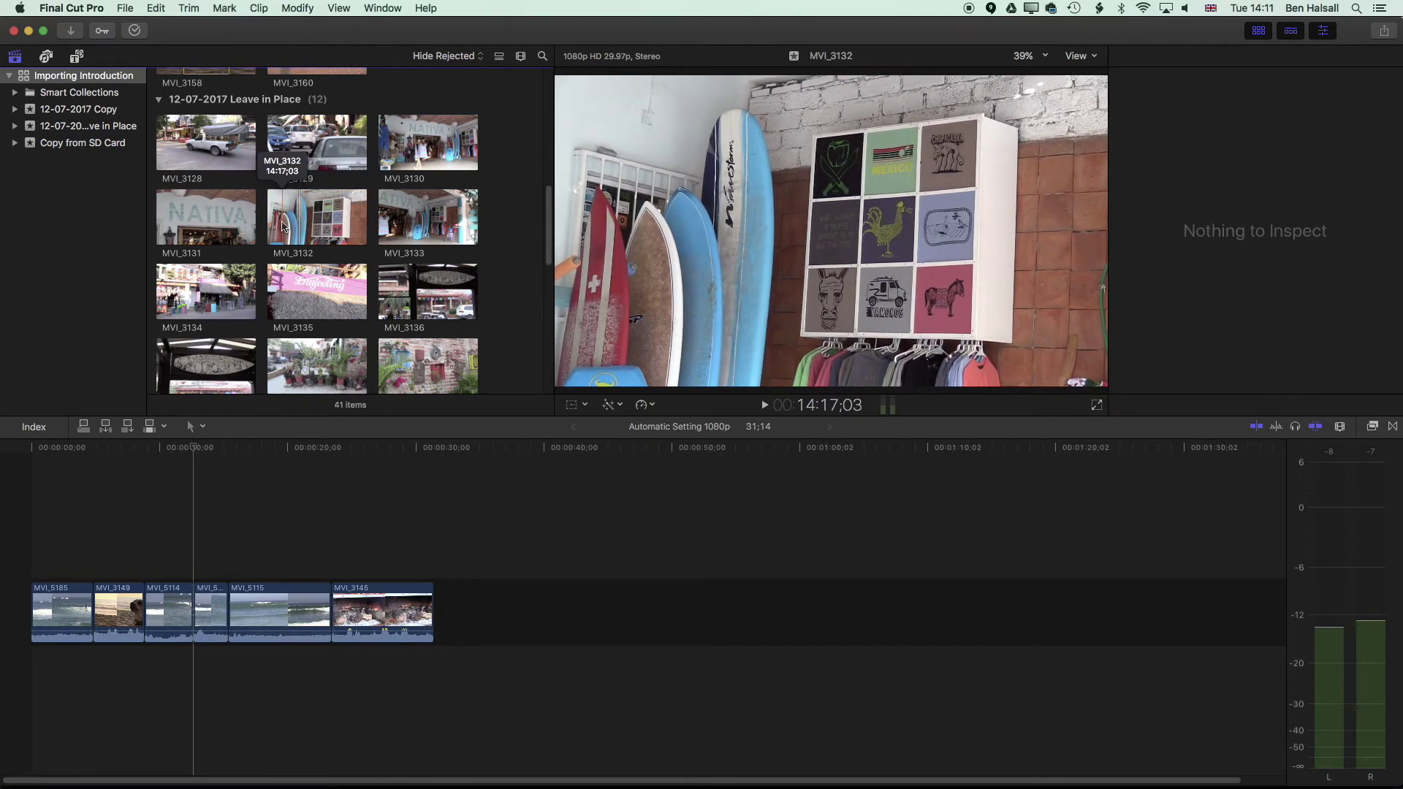
left_click_drag(283, 225, 237, 544)
left_click(238, 478)
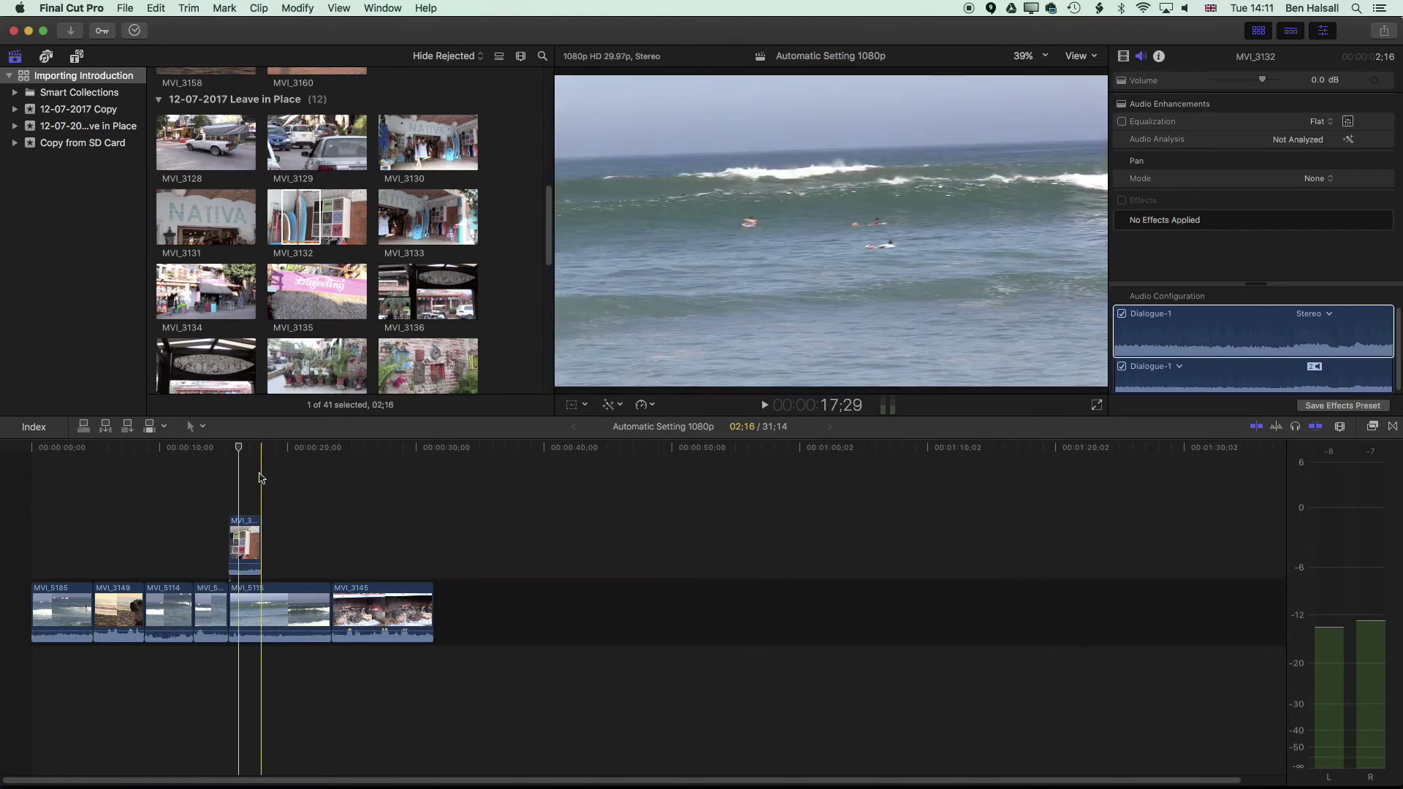
left_click(241, 453)
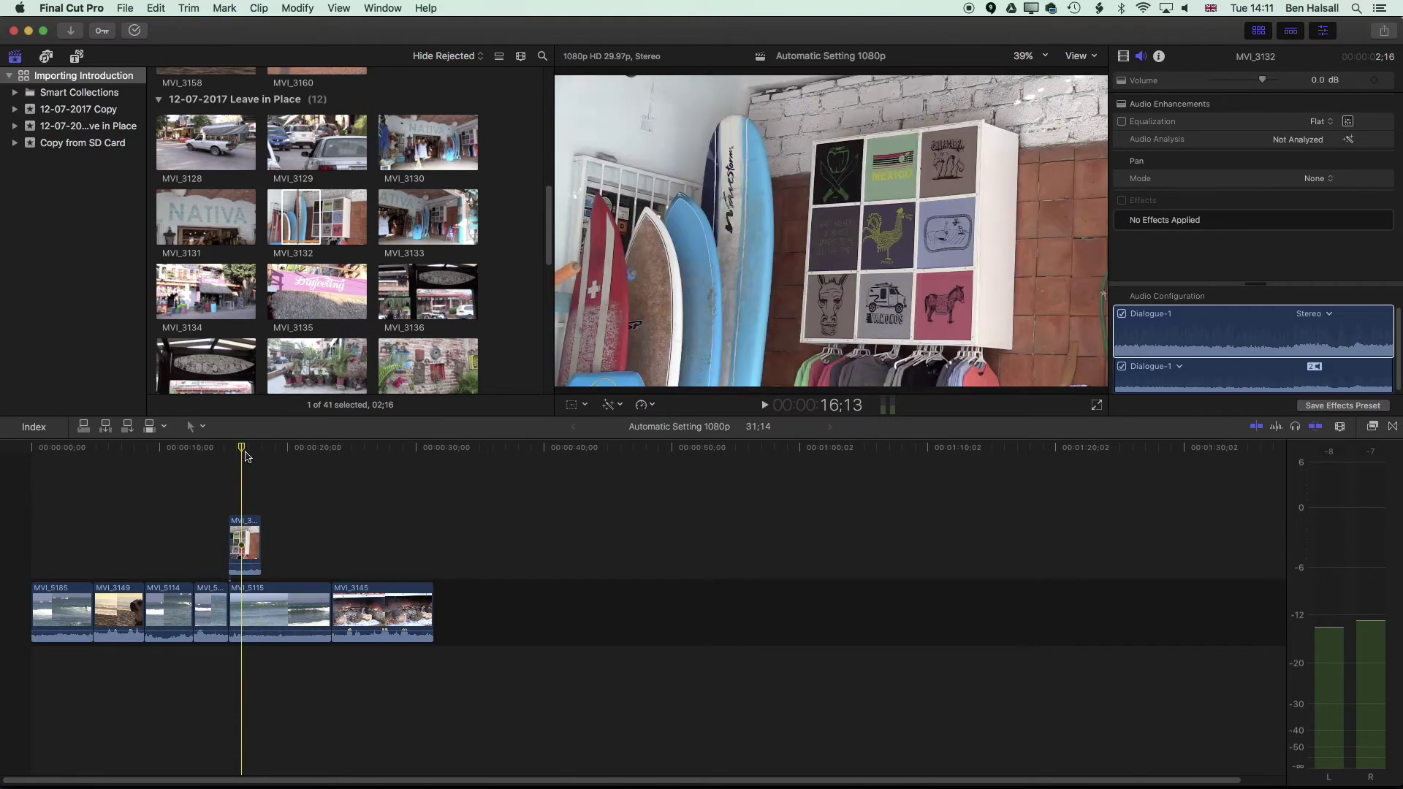
left_click(59, 77)
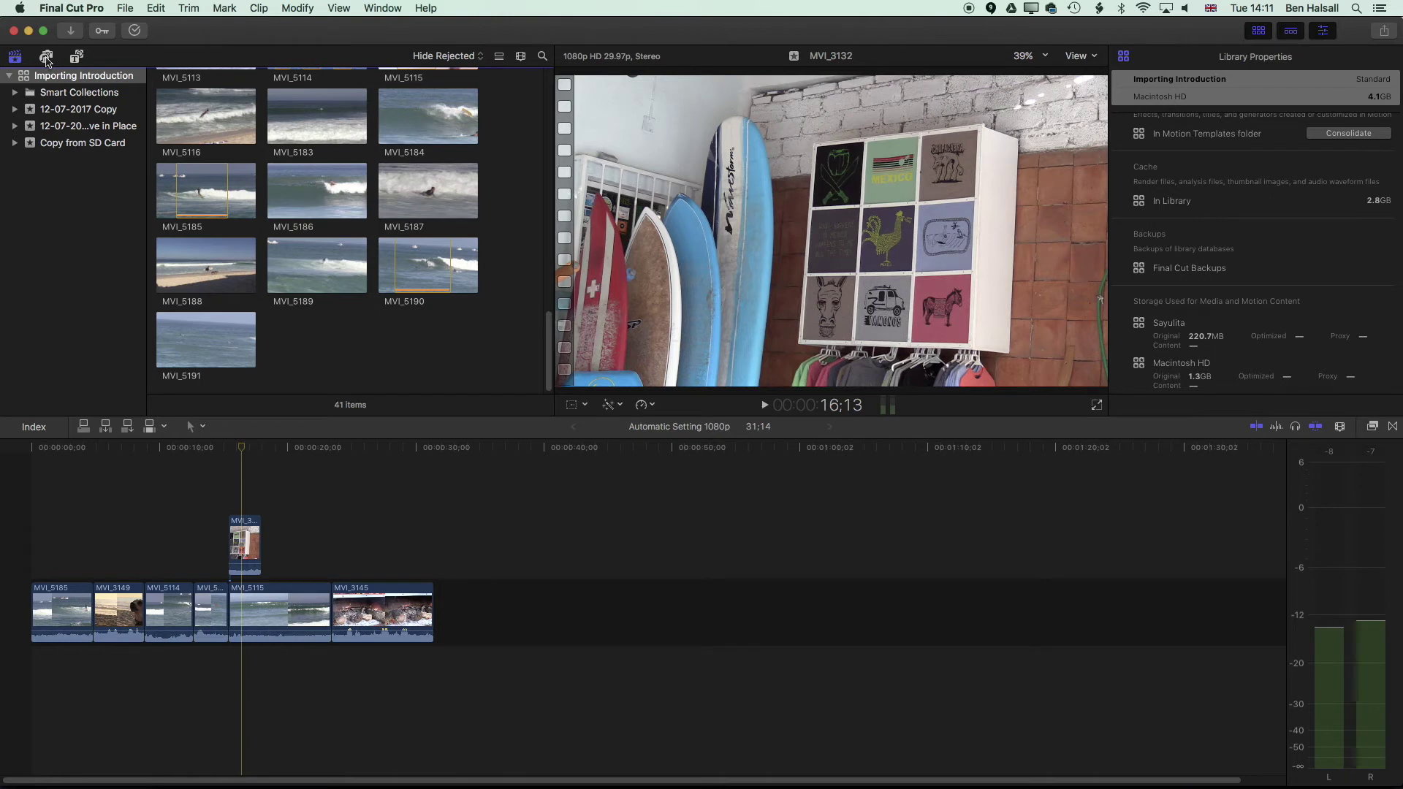
Add the Havana sound-effects track beneath the storyline and move MVI_3132 below the storyline.
left_click(46, 57)
left_click(48, 109)
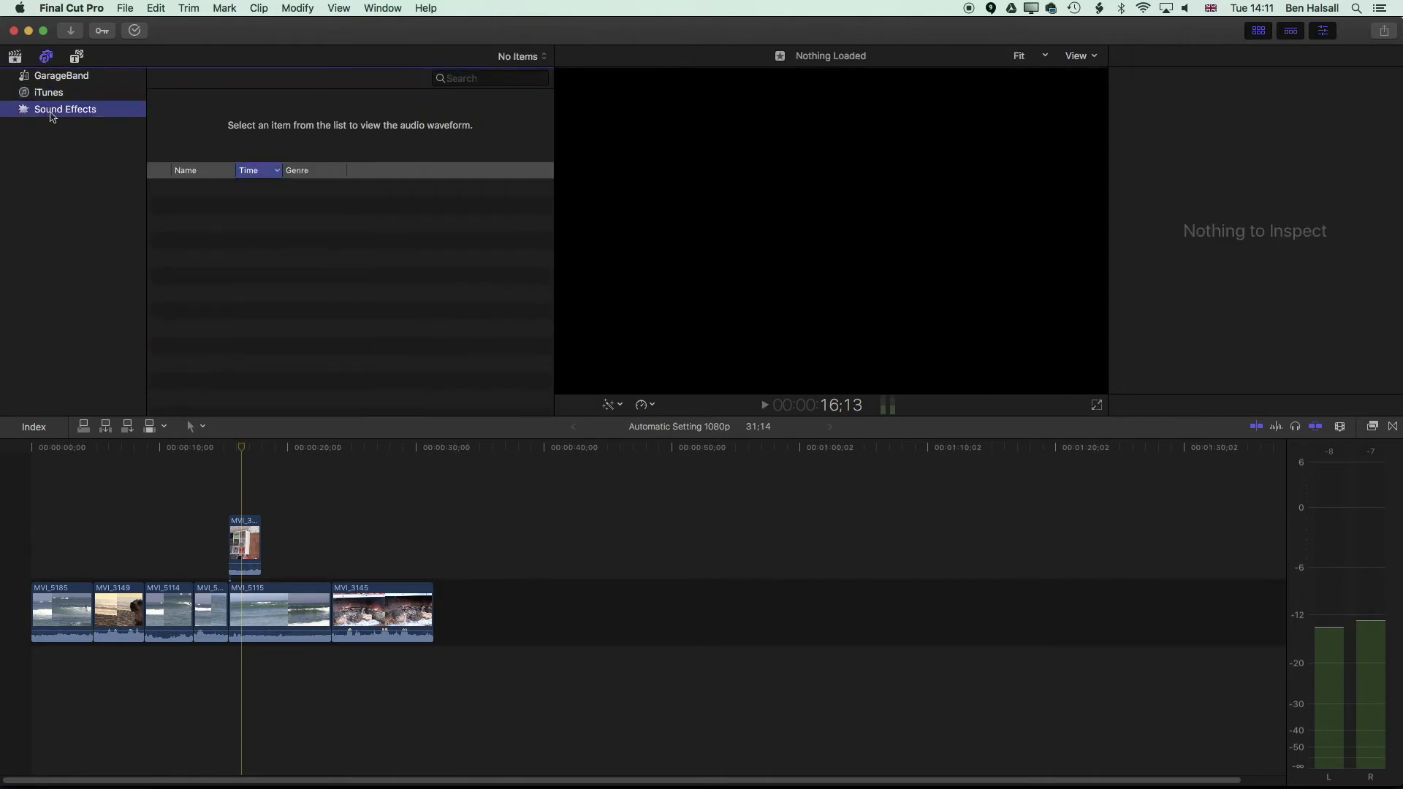
left_click(208, 294)
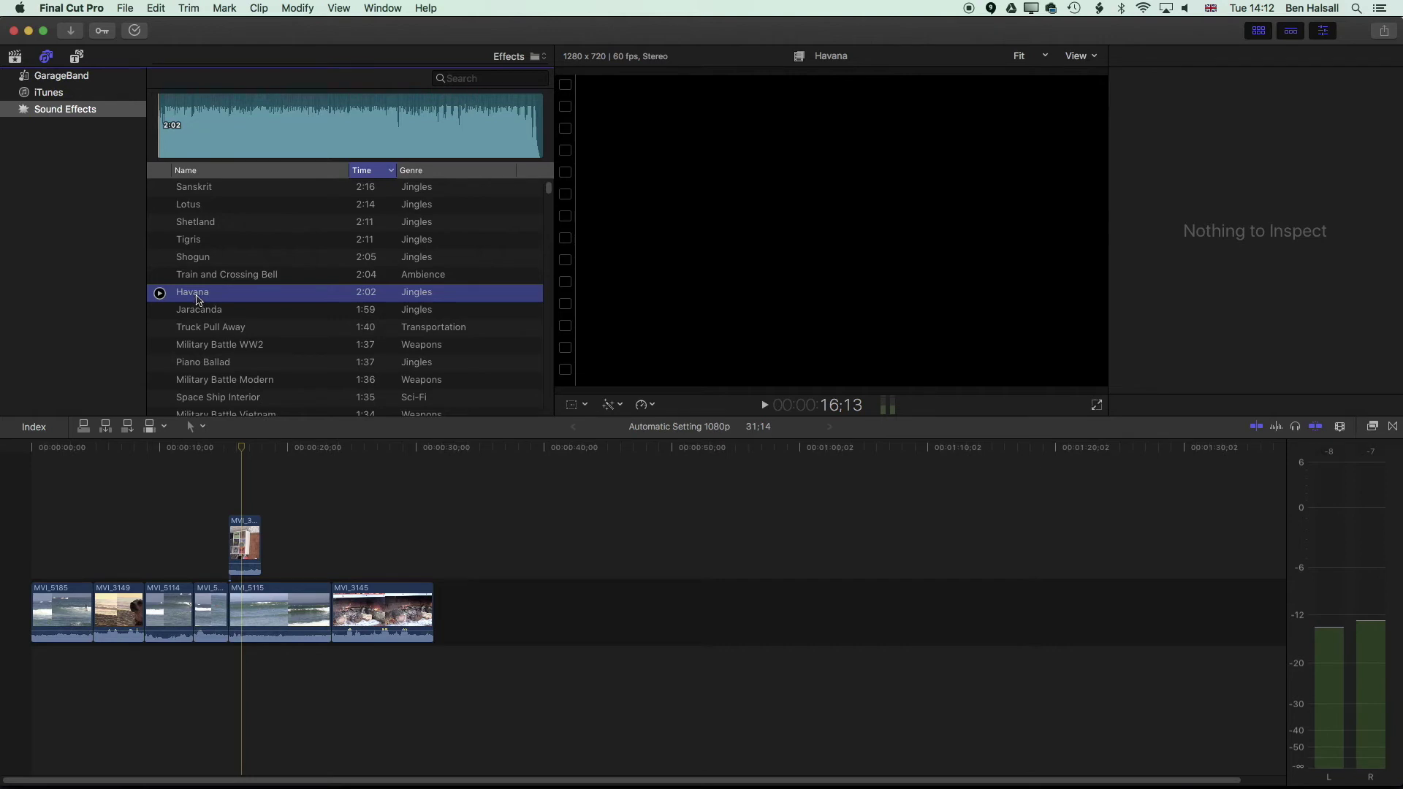
left_click_drag(232, 454, 29, 661)
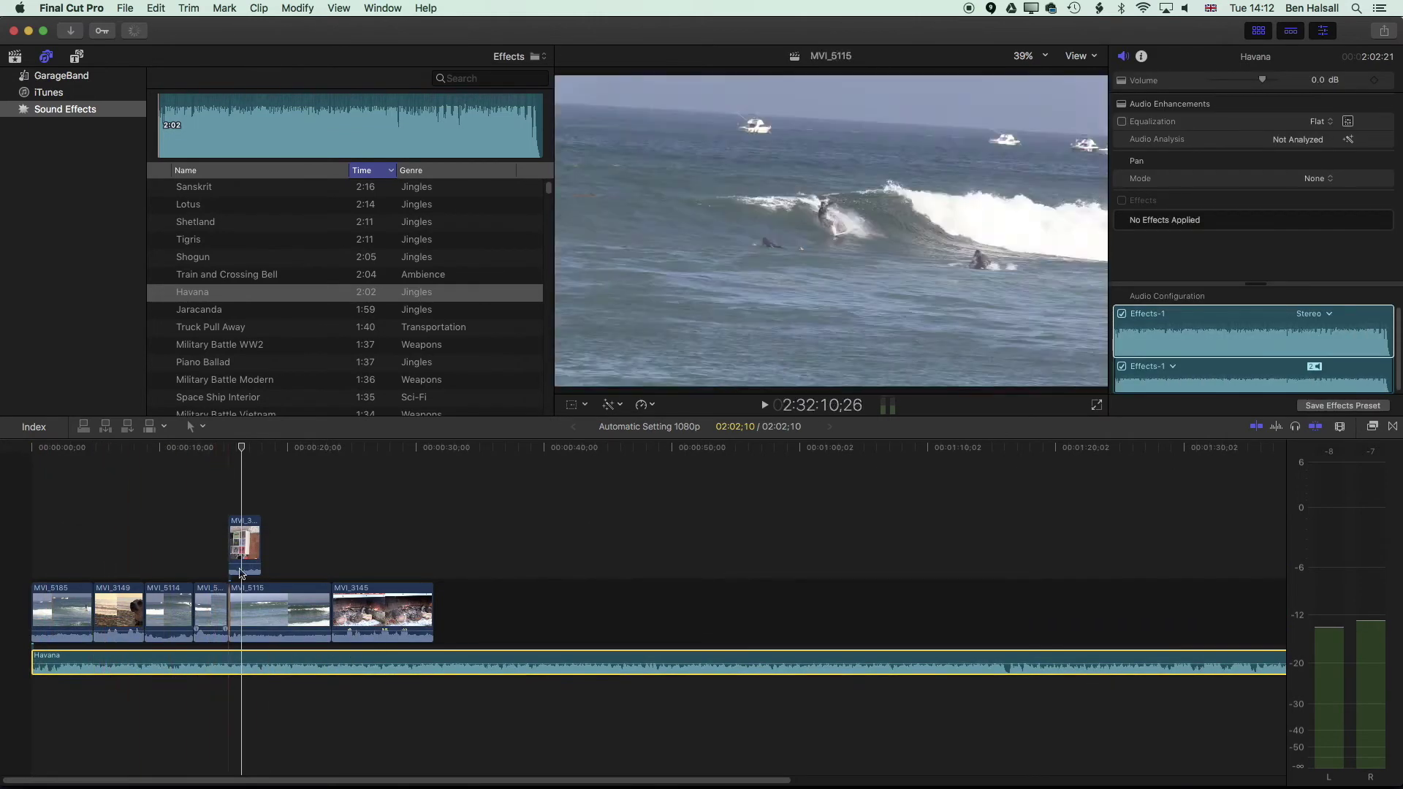
left_click_drag(249, 542, 251, 674)
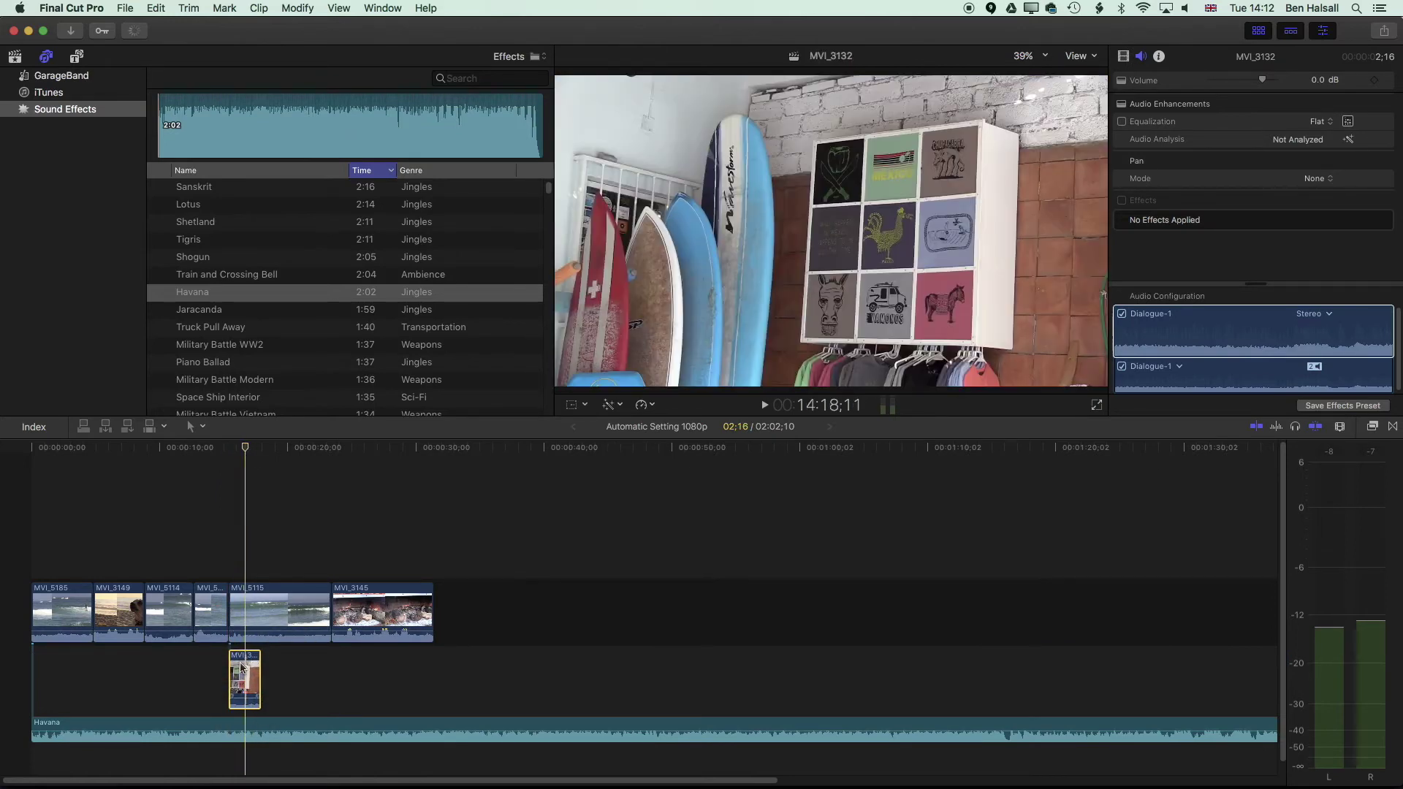
Move the MVI_3132 surf-shop cutaway back above the storyline over MVI_5115.
left_click_drag(246, 679, 247, 532)
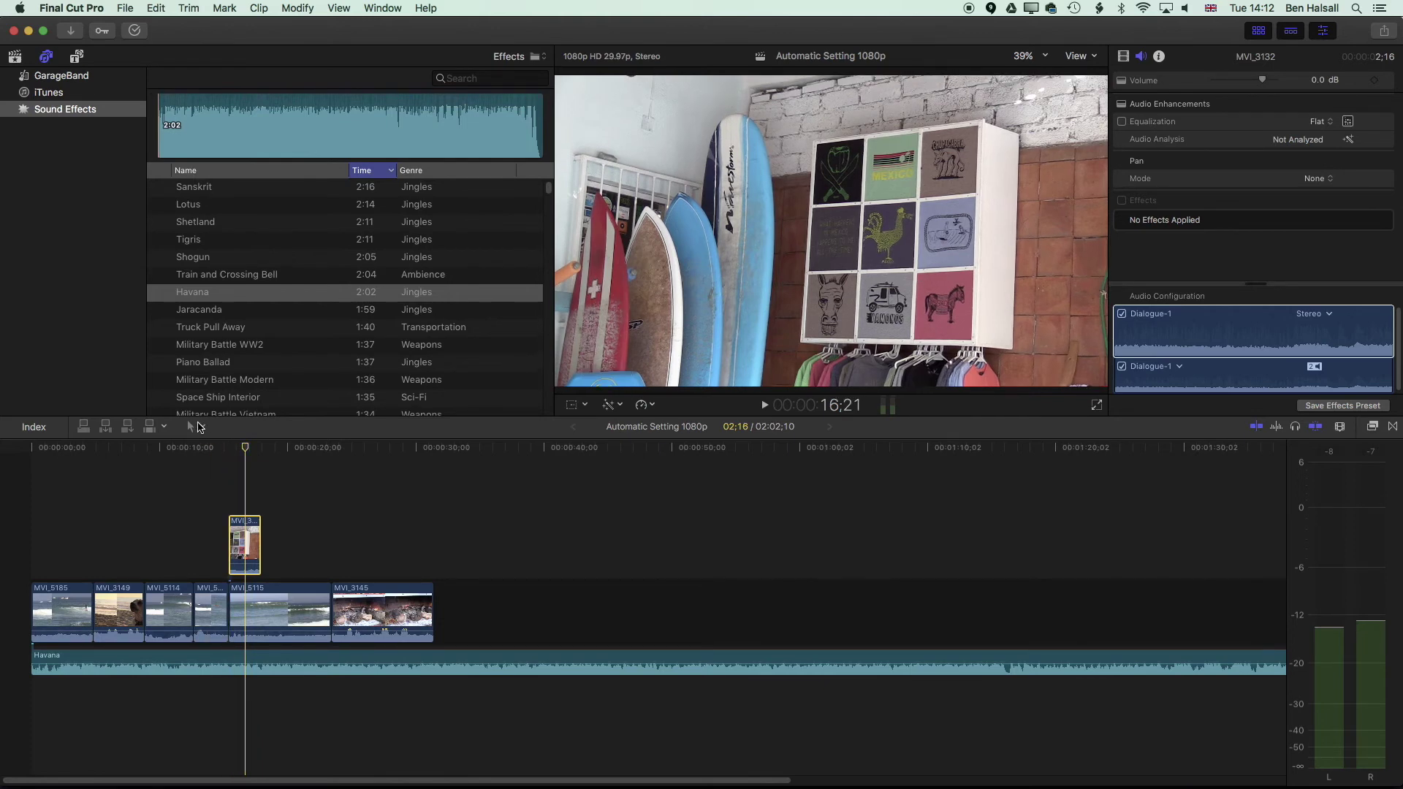
Ripple-trim the MVI_5115/MVI_3145 edit, MVI_3145's end, and the MVI_3149/MVI_5114 edit.
left_click_drag(325, 599, 299, 599)
left_click_drag(396, 606, 373, 606)
left_click_drag(144, 603, 176, 604)
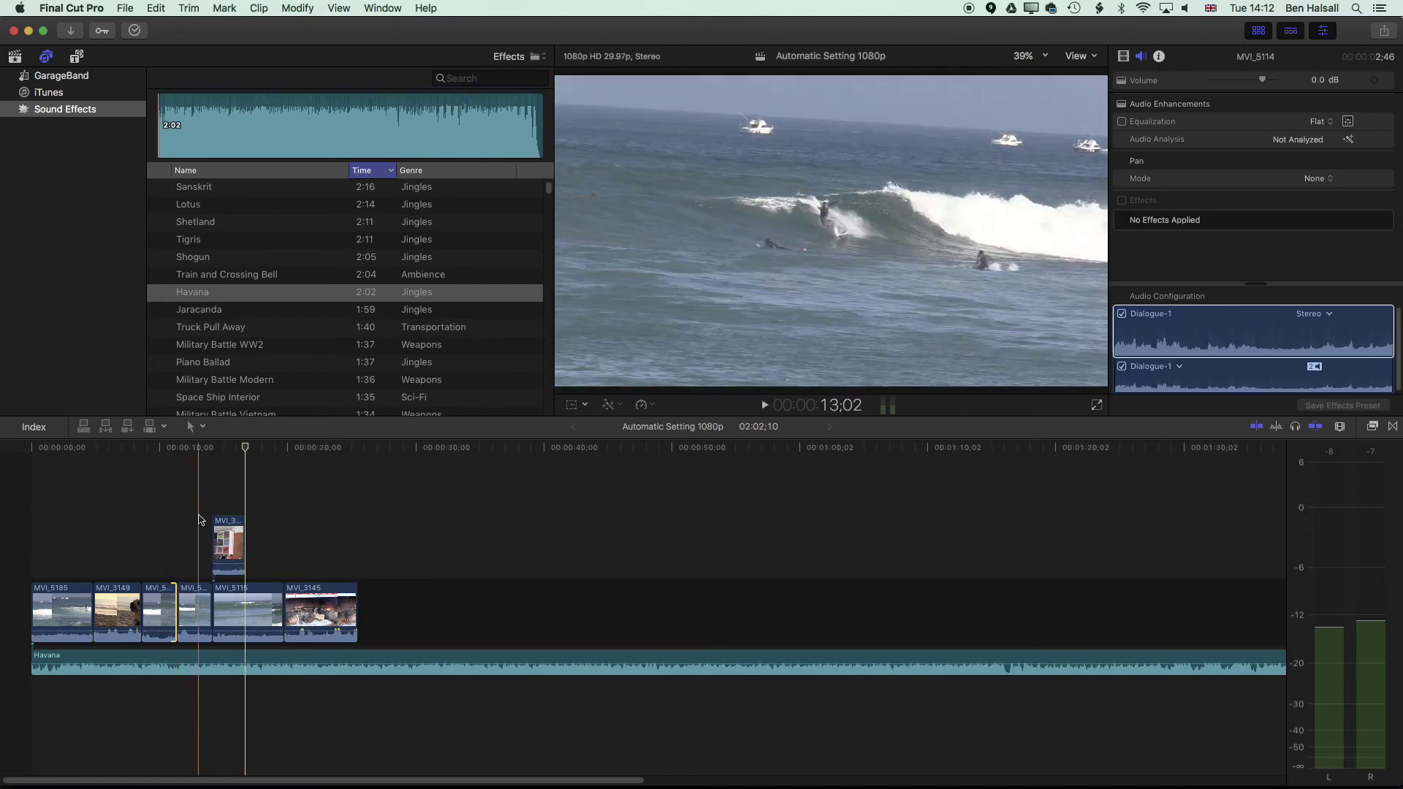
Select the connected MVI_3132 clip with the playhead parked on the surf-shop cutaway.
left_click(231, 448)
left_click_drag(232, 449, 226, 448)
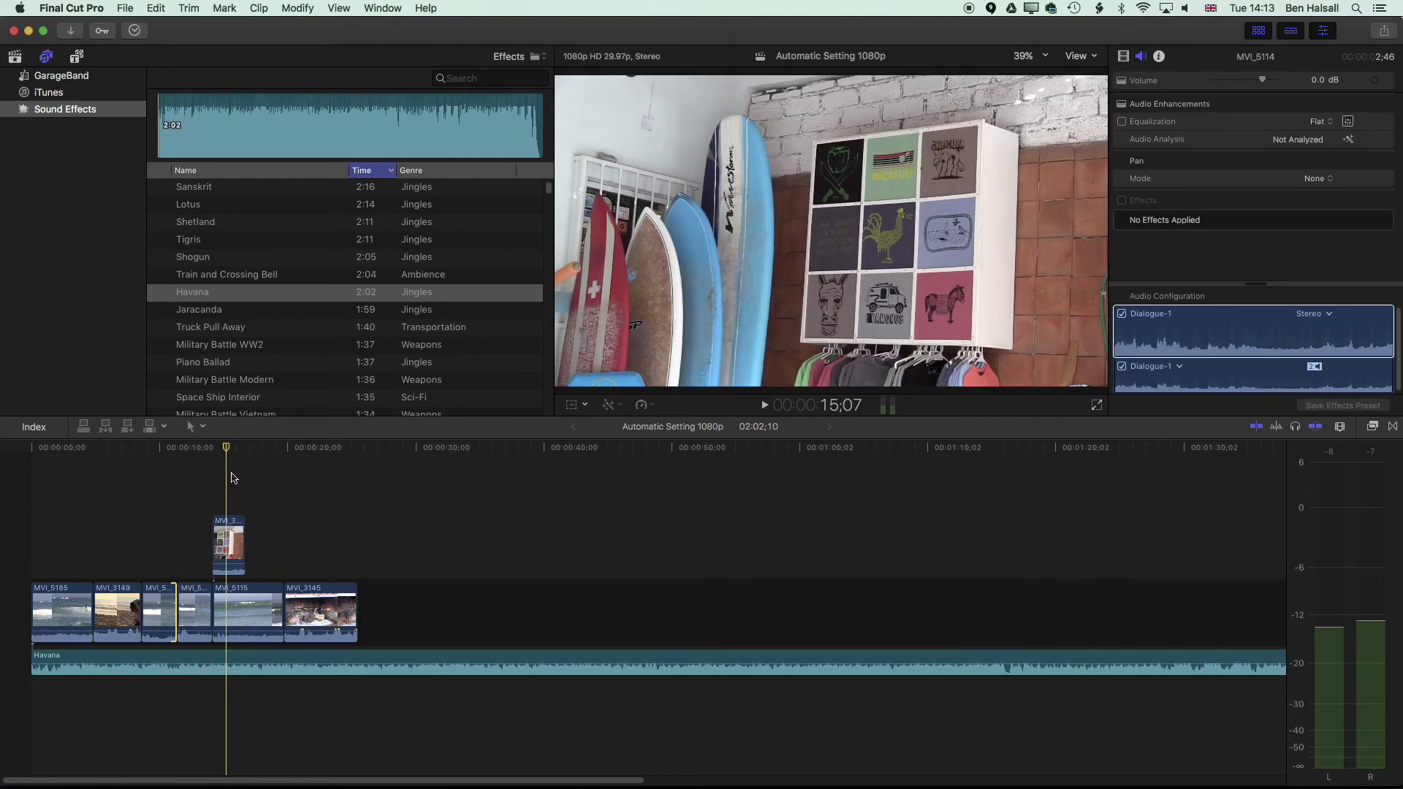
left_click(226, 540)
left_click_drag(228, 448, 217, 448)
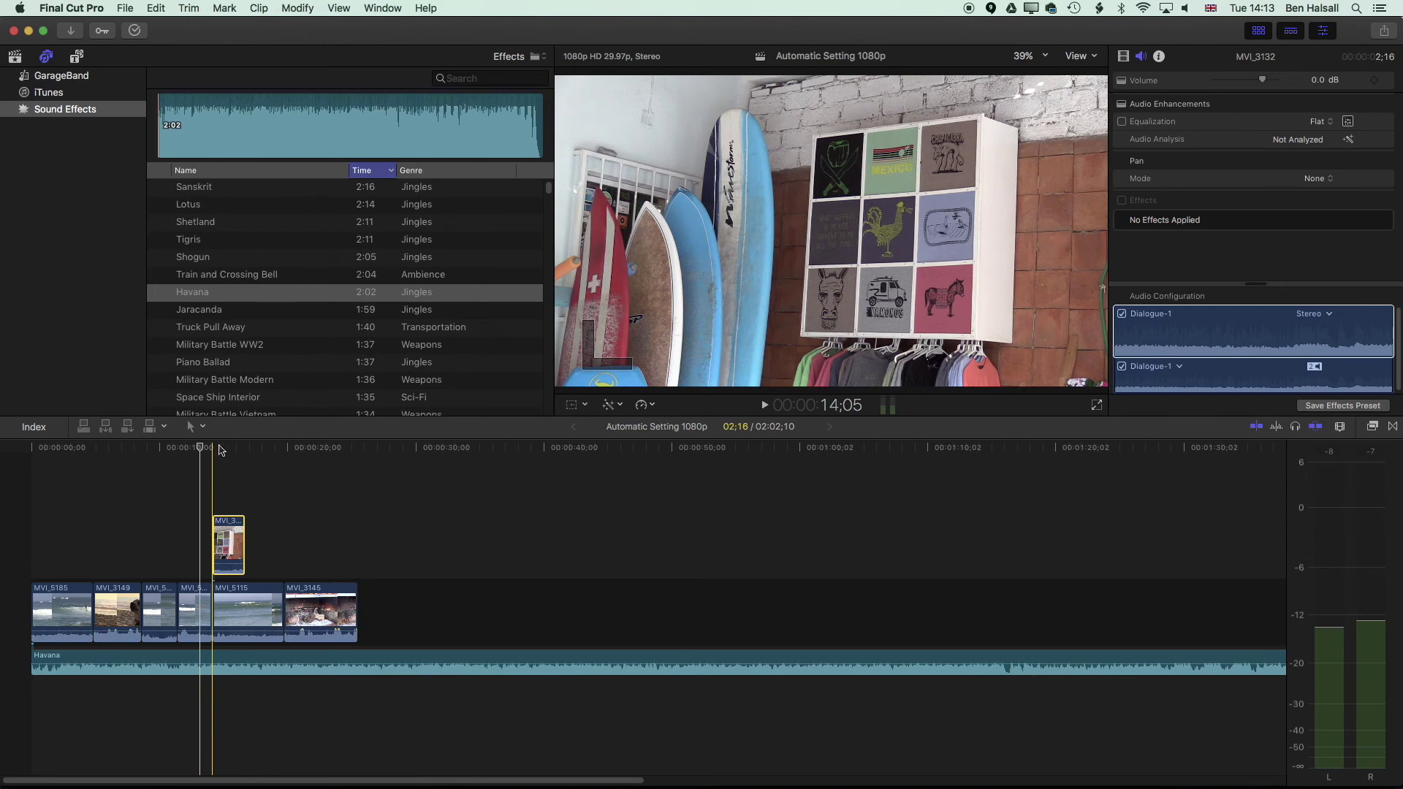
right_click(227, 541)
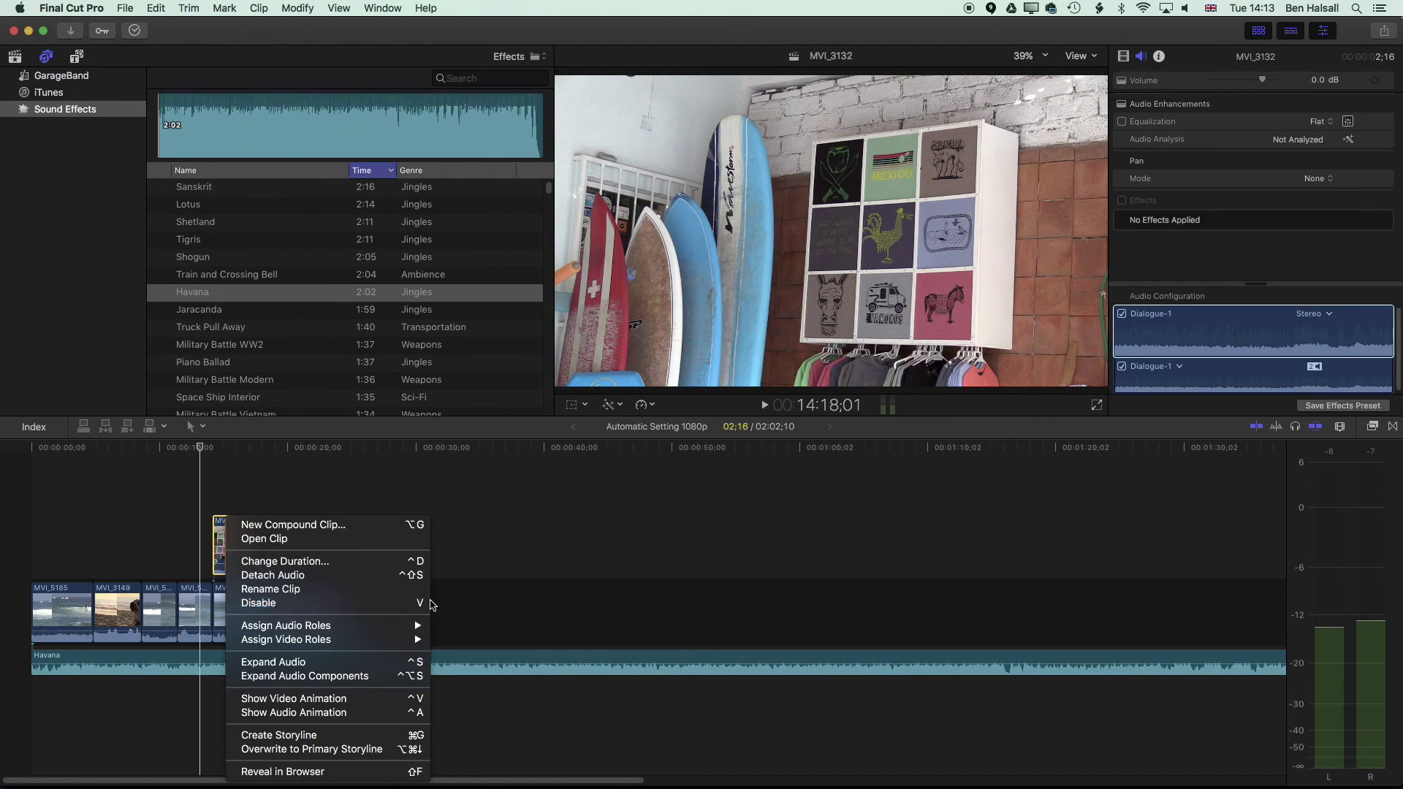
left_click(422, 603)
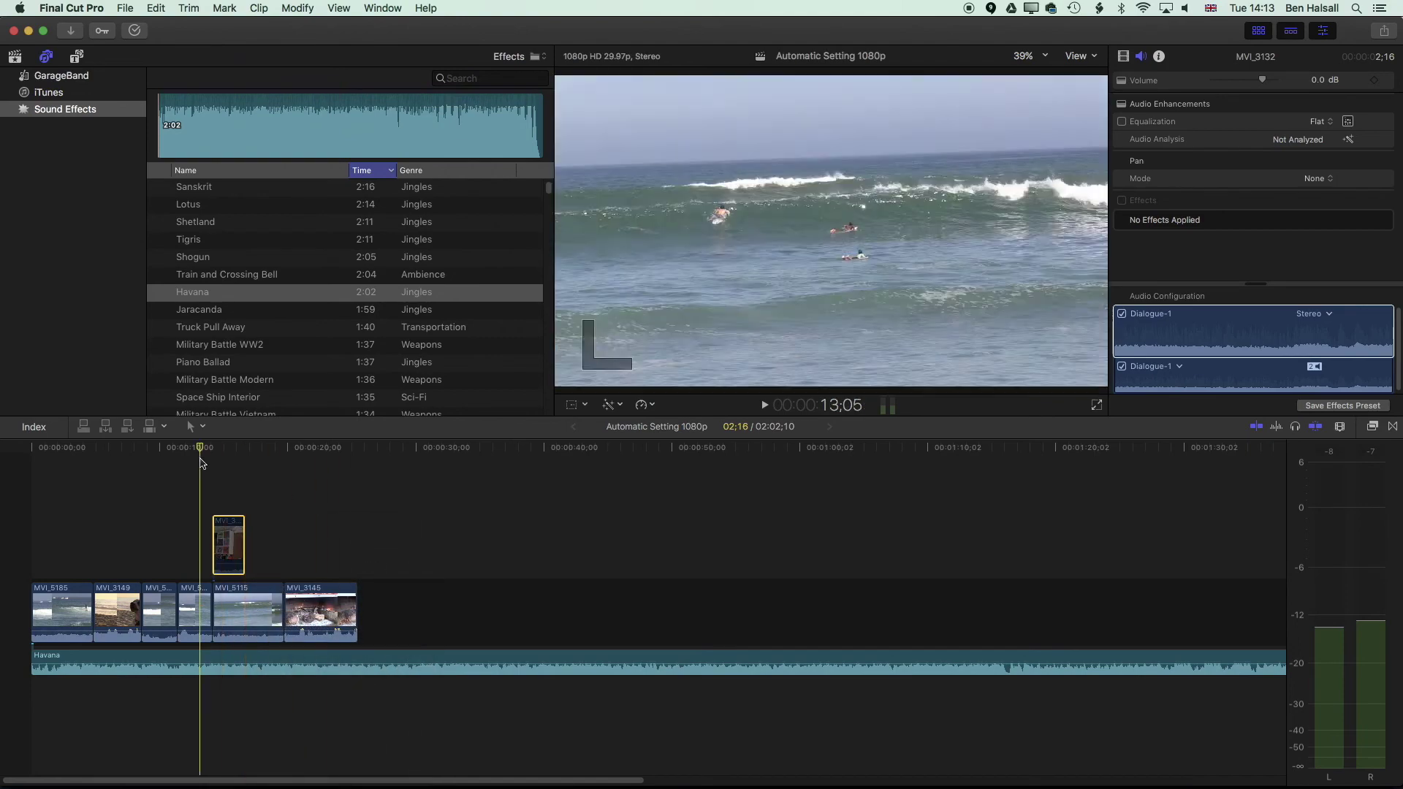
mouse_move(201, 449)
left_mouse_down()
mouse_move(252, 460)
mouse_move(209, 464)
left_mouse_up()
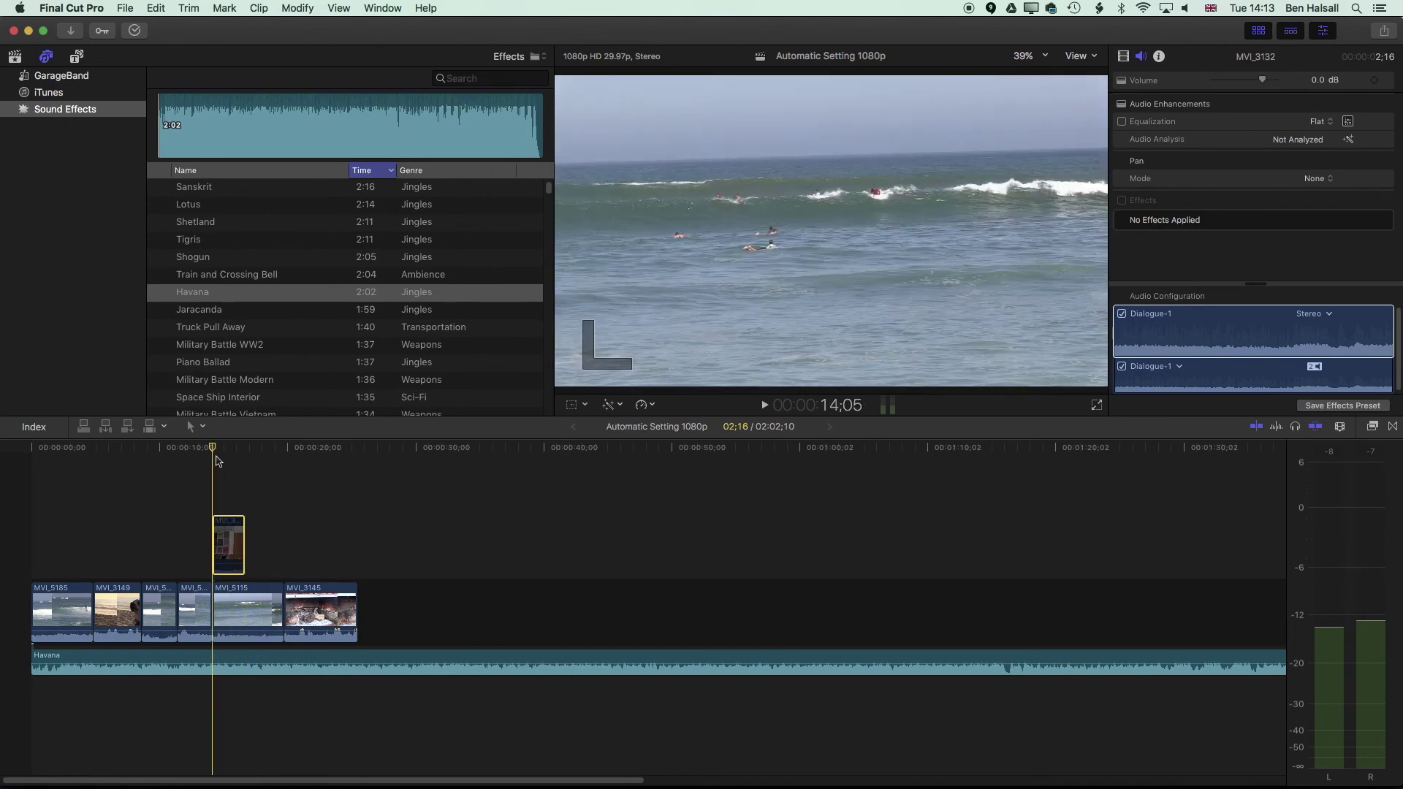
right_click(229, 517)
left_click(261, 603)
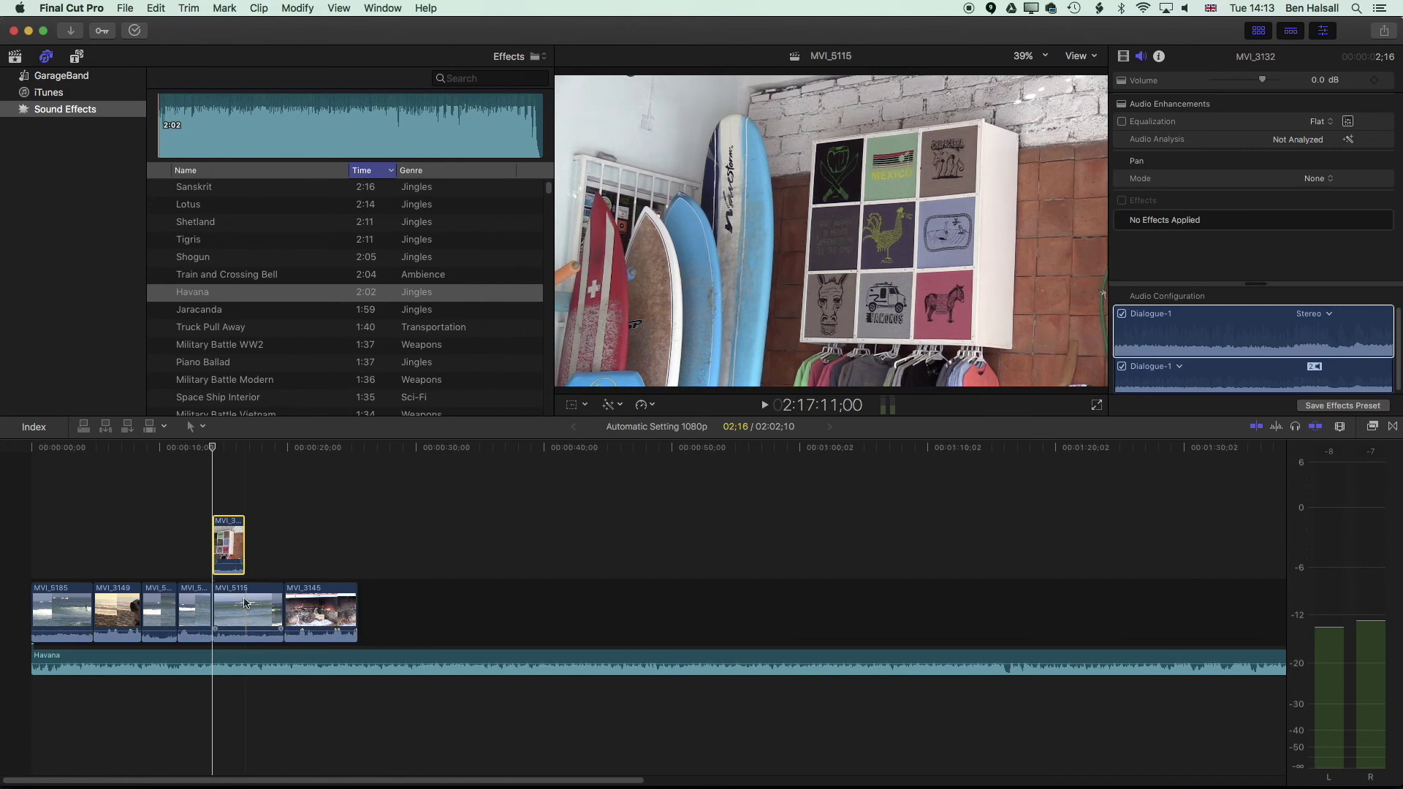
right_click(319, 607)
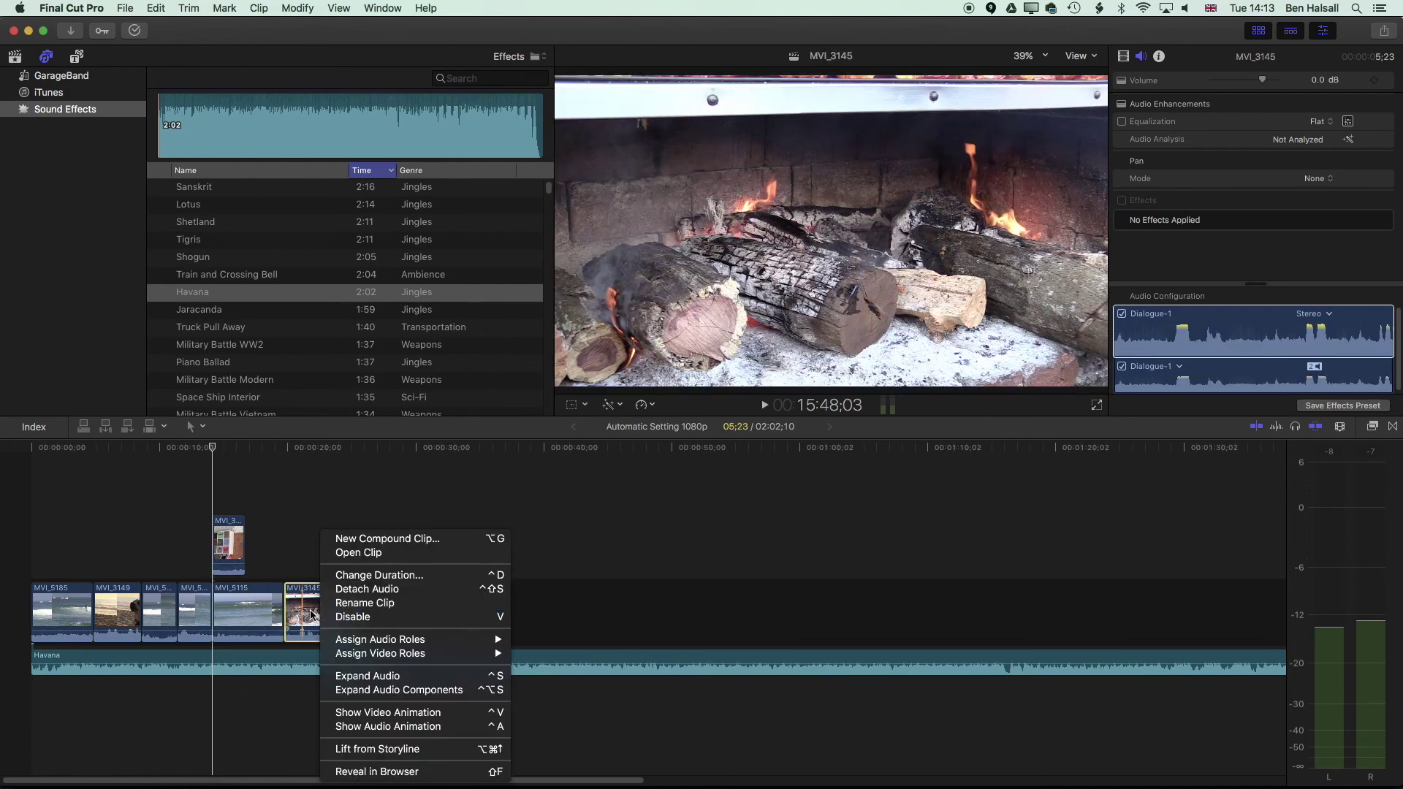
left_click(328, 443)
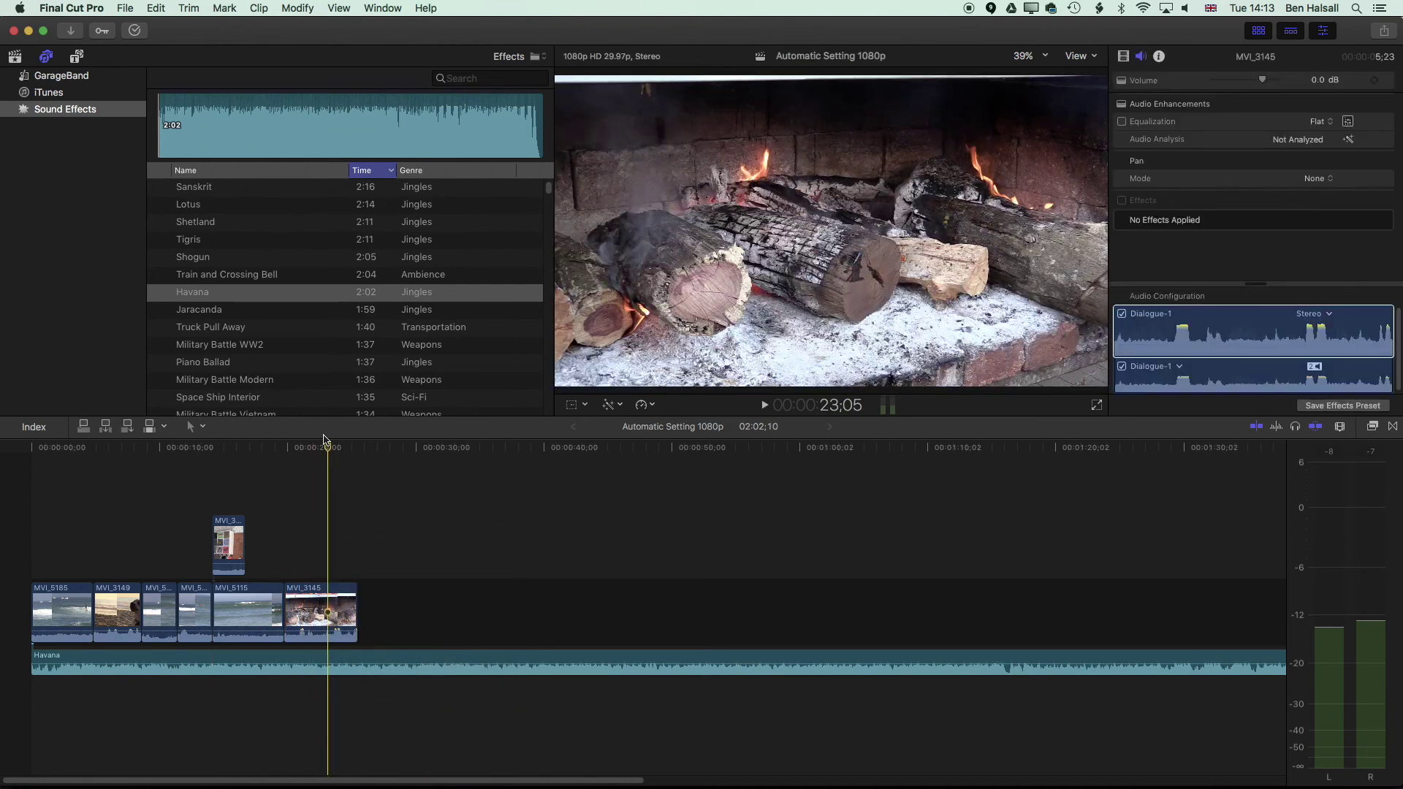
Switch the browser back to the Importing Introduction library's clips.
left_click(16, 57)
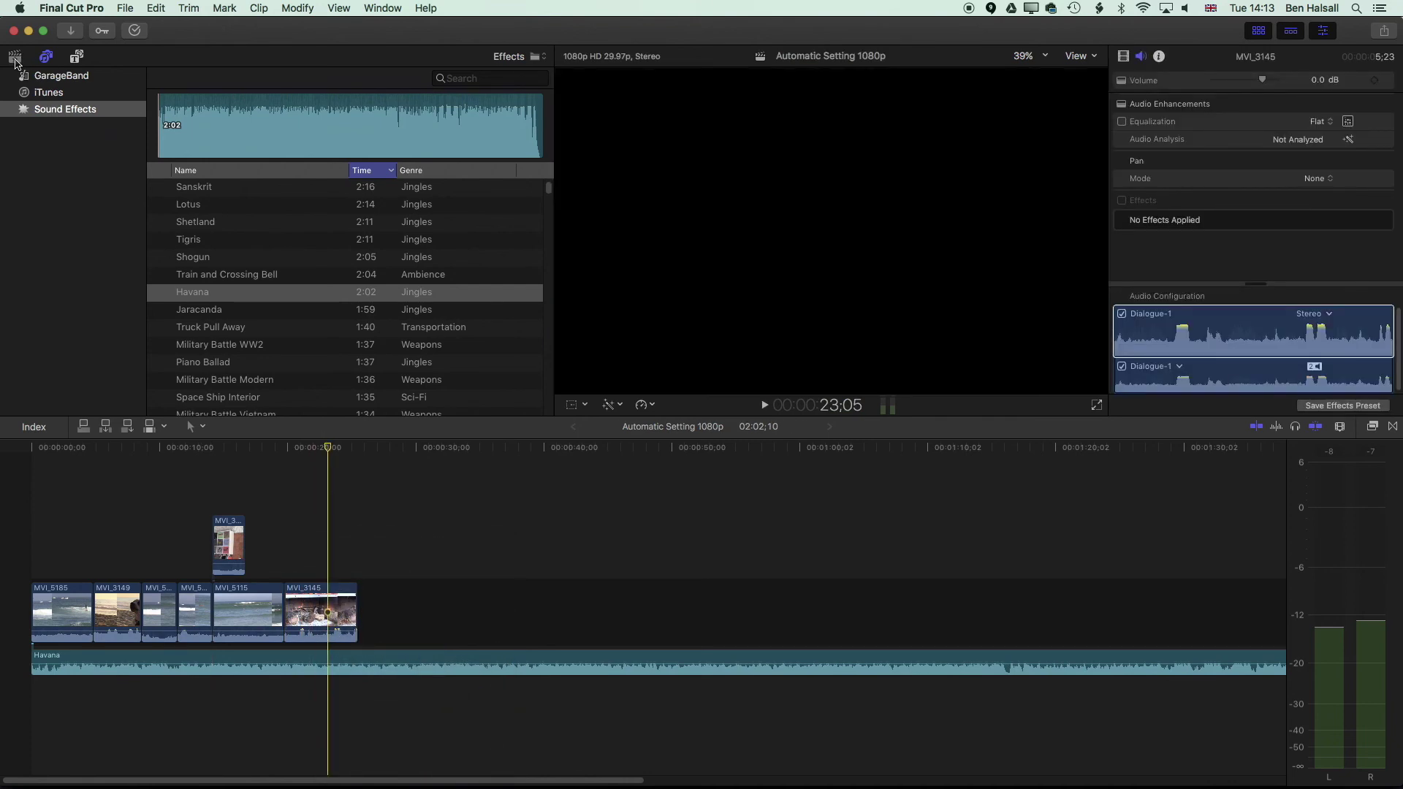